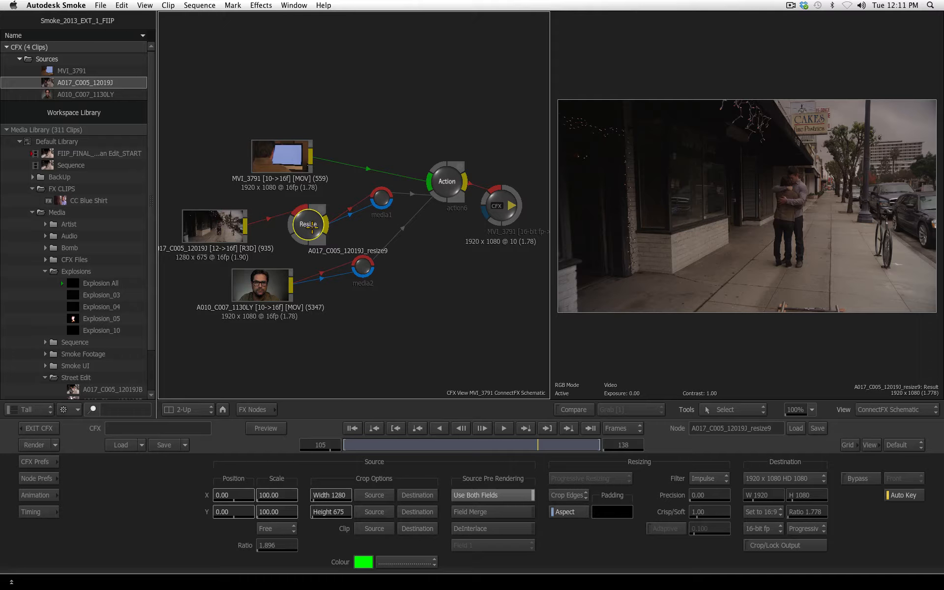
Step: Move the MVI_3791 clip node farther from the Action node in the schematic, adjusting the Resize node's position slightly
left_click_drag(309, 226, 306, 225)
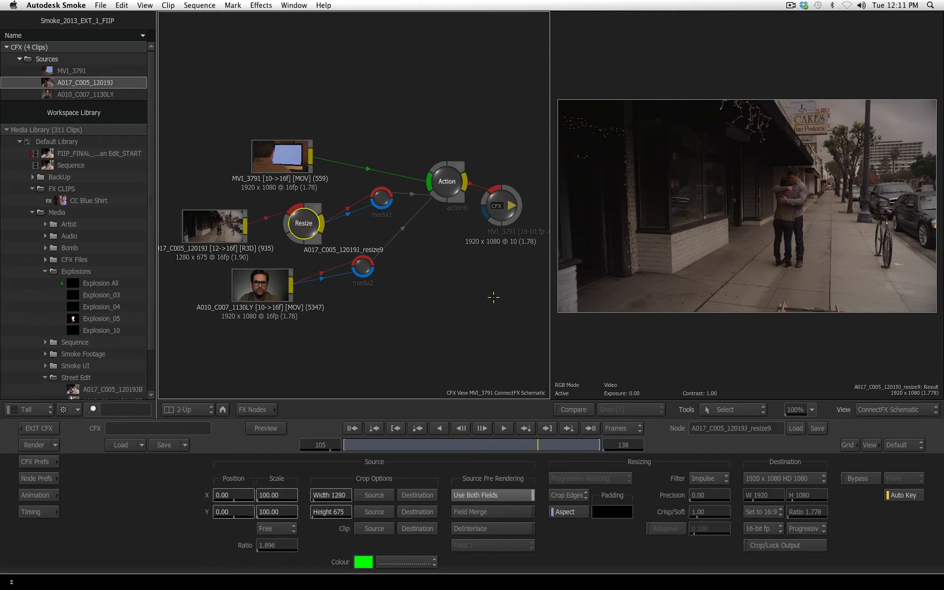
left_click(445, 182)
left_click_drag(268, 156, 243, 139)
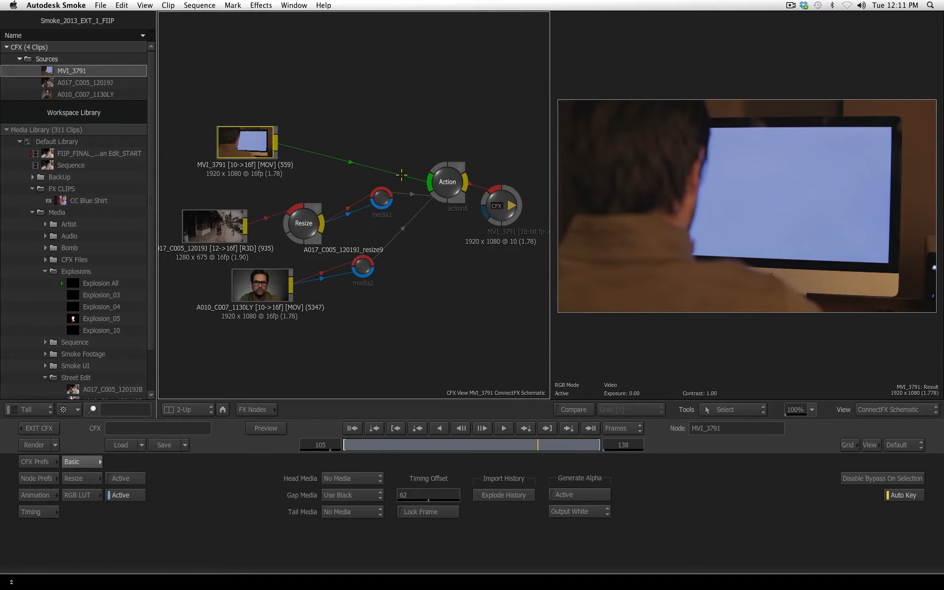
Step: Add a third media input to the Action node and feed the MVI_3791 clip through it instead of the background input
left_click_drag(448, 182, 452, 184)
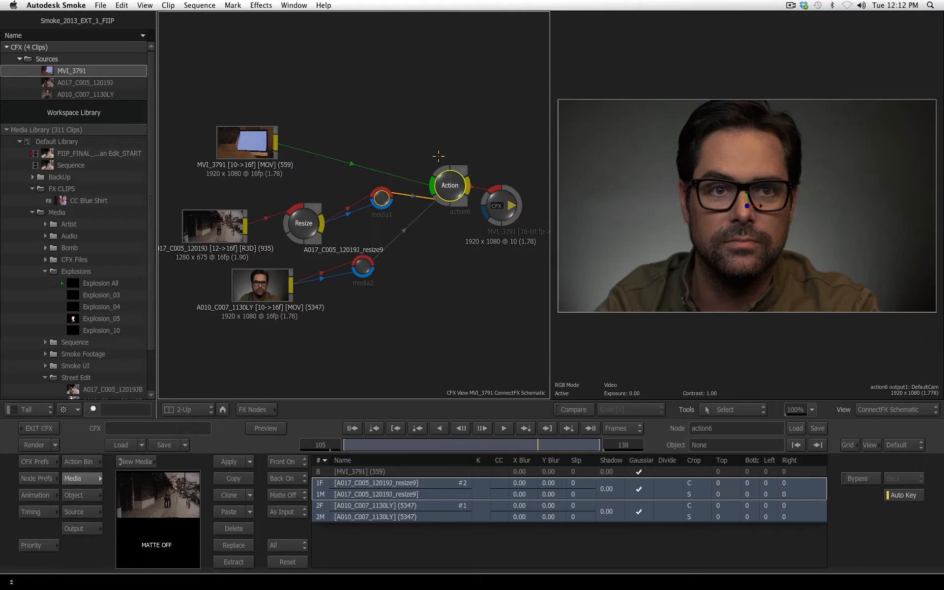
left_click_drag(453, 178, 447, 183)
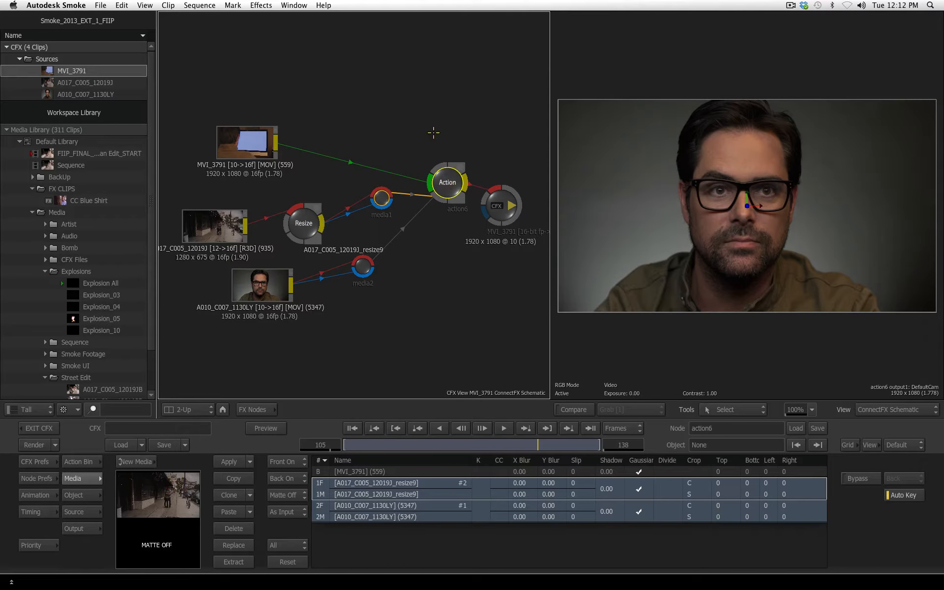
key("shift+n")
mouse_move(403, 212)
left_mouse_down()
mouse_move(366, 101)
mouse_move(280, 145)
mouse_move(352, 109)
mouse_move(393, 128)
mouse_move(342, 200)
left_mouse_up()
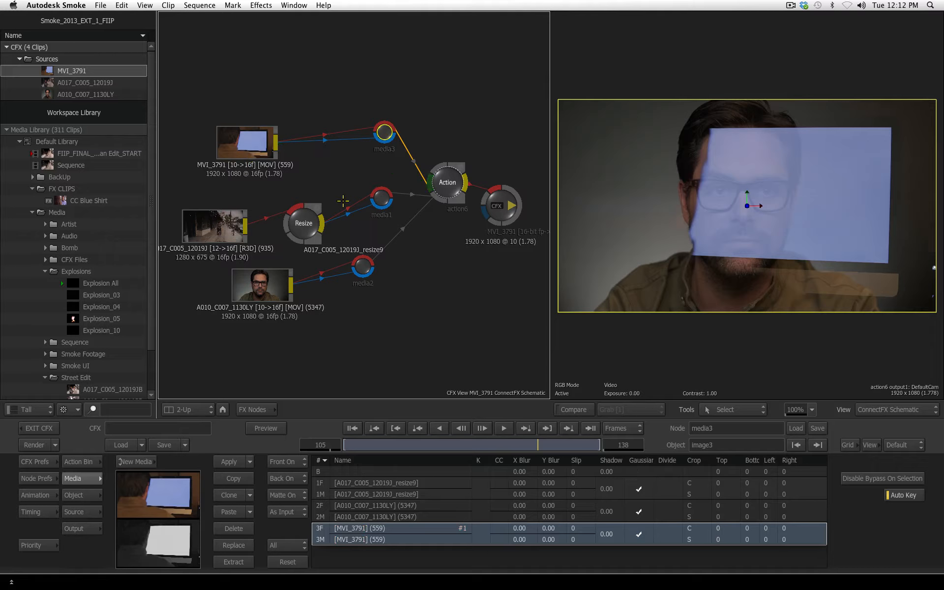
Step: Review the Action node's three media layers one by one, ending on the MVI_3791 layer
left_click(318, 507)
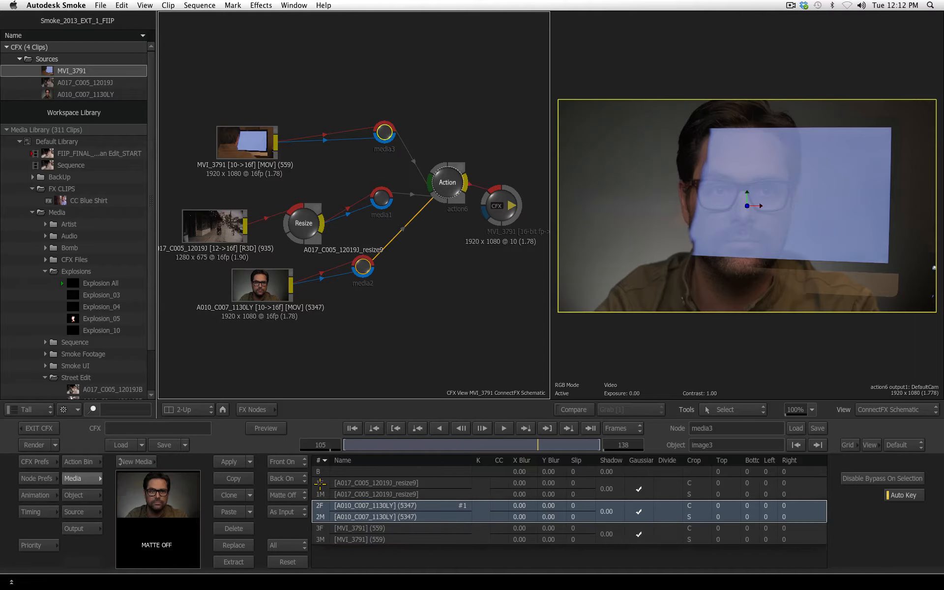
left_click(319, 486)
left_click(319, 514)
left_click(320, 539)
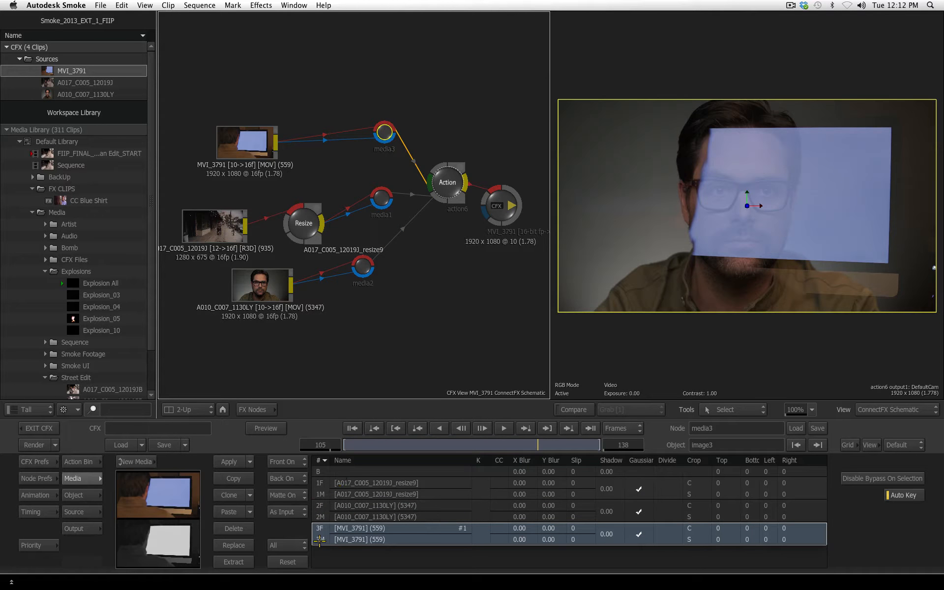
left_click(322, 488)
left_click(319, 540)
left_click(362, 267)
left_click(377, 142)
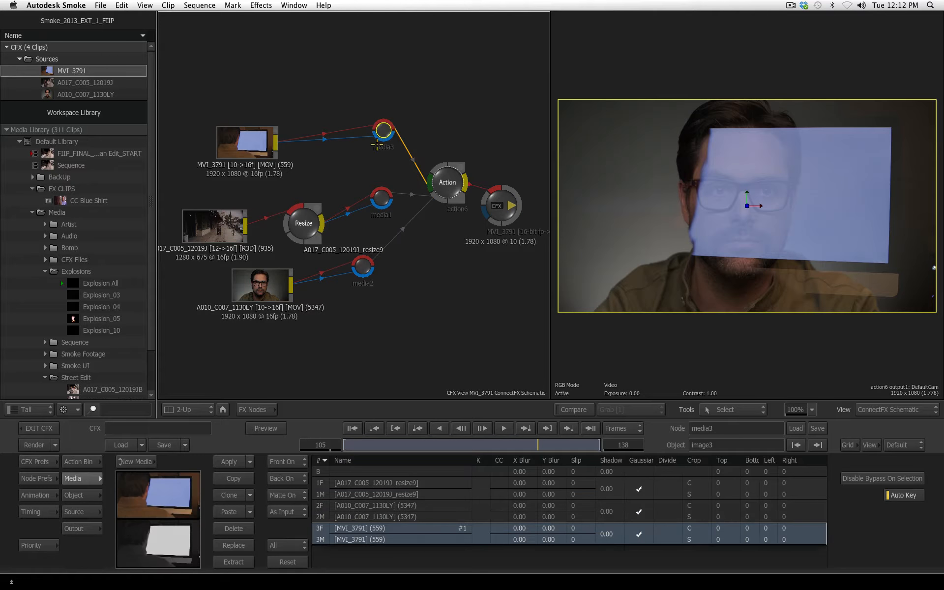
Step: Look through the axis position and scale settings of the MVI_3791 media object
left_click(74, 495)
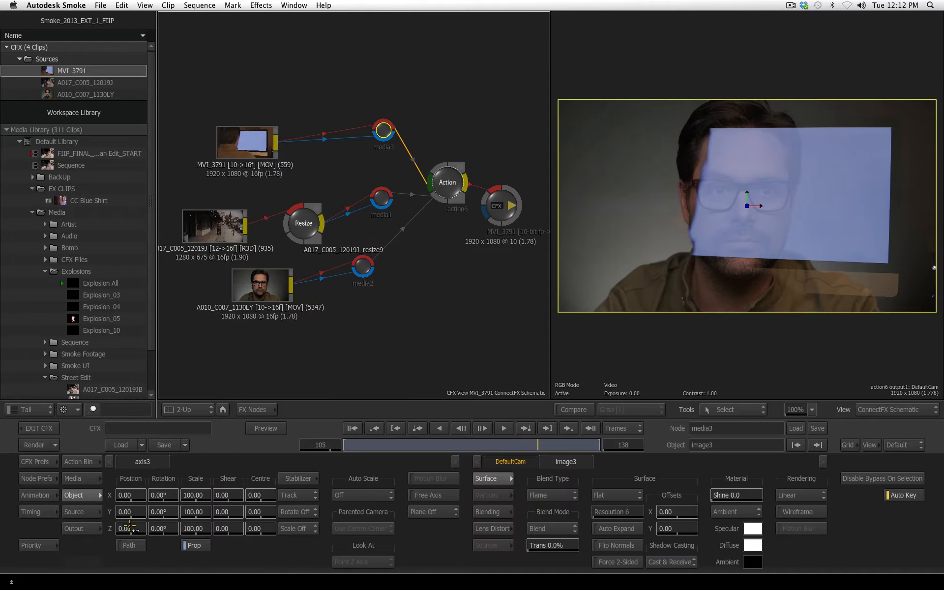
left_click_drag(131, 529, 193, 497)
left_click(164, 529)
left_click(168, 564)
left_click(138, 527, "ctrl")
key("super+z")
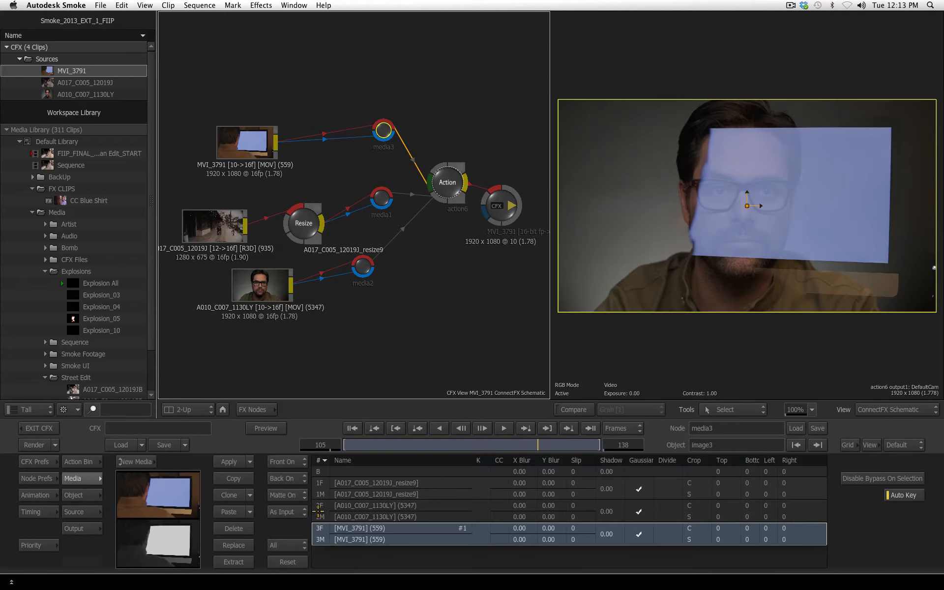
Step: Set the A010_C007_1130LY media layer to Front Off and move the MVI_3791 clip node farther from its media node
left_click(320, 515)
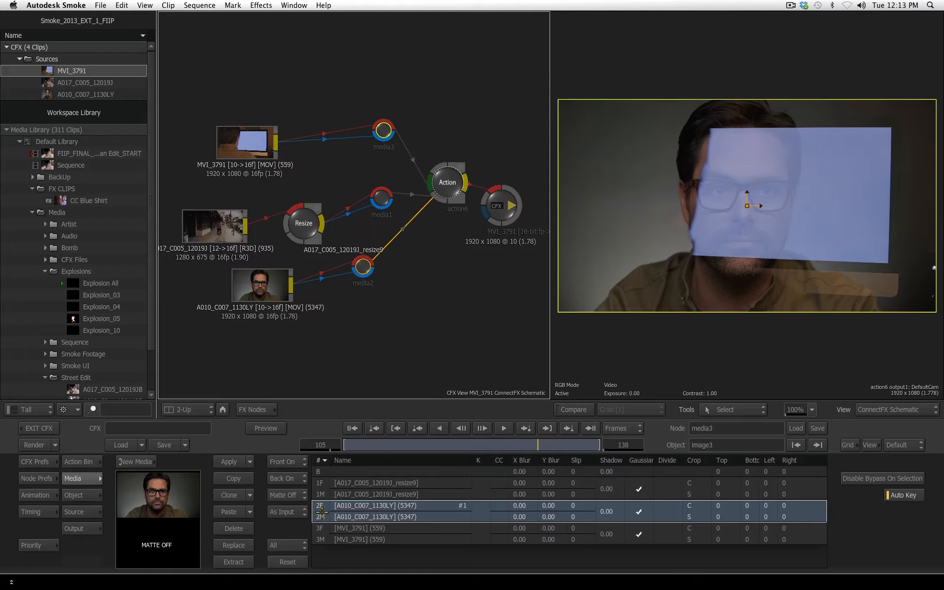
left_click(285, 461)
left_click(285, 473)
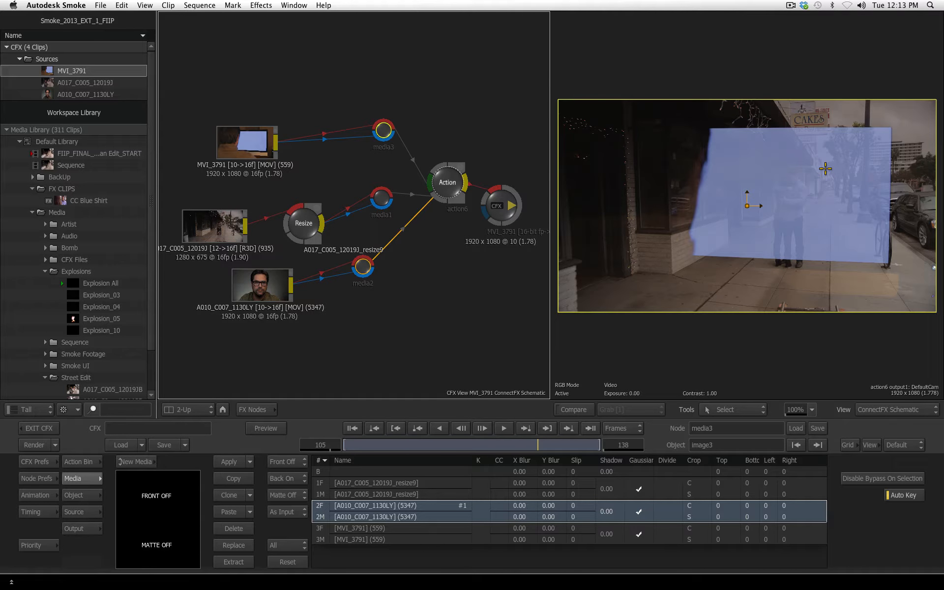
left_click_drag(250, 142, 235, 121)
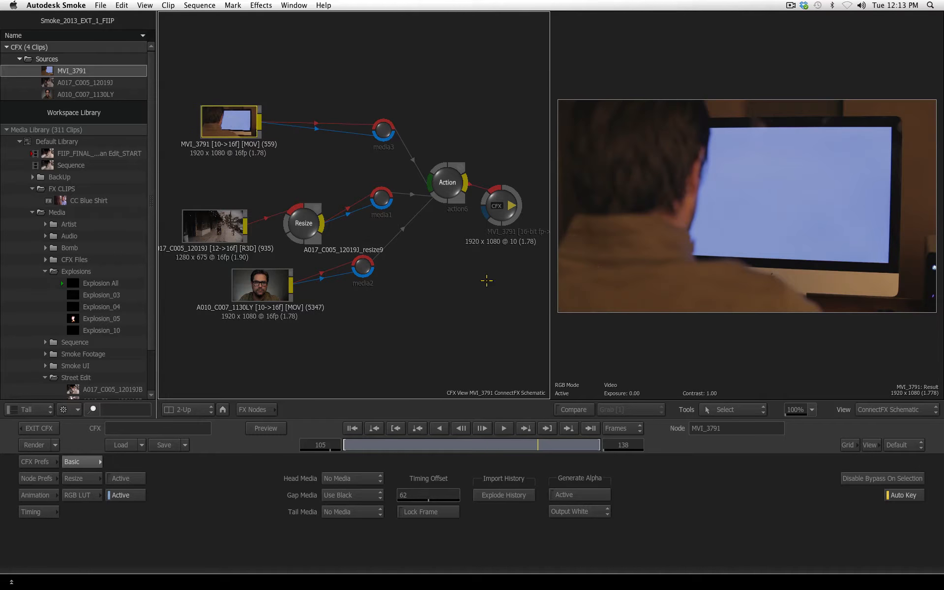
left_click(447, 172)
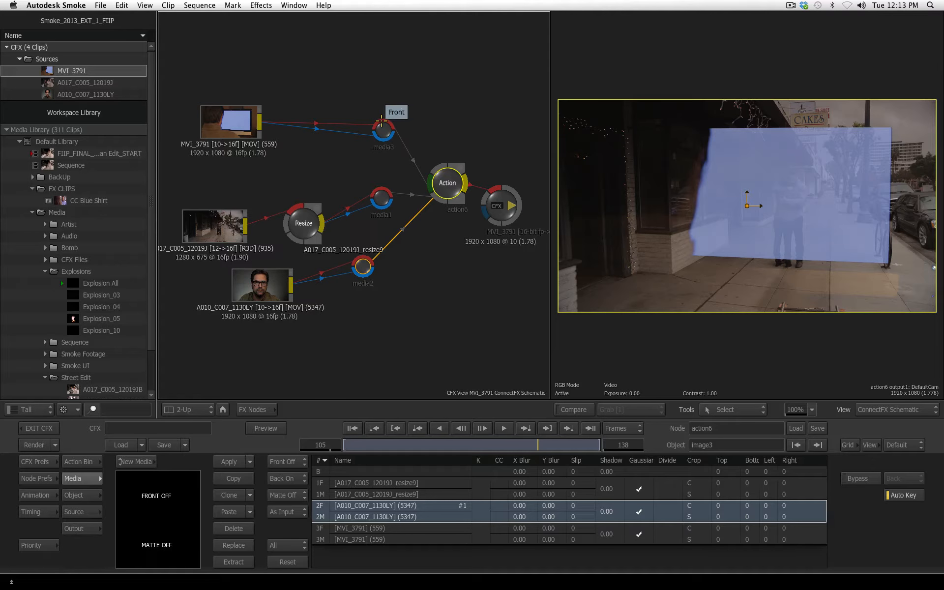
Step: Add a MasterK node and a Matte Edge node above the clips and connect MasterK's output to Matte Edge's front input
left_click(248, 409)
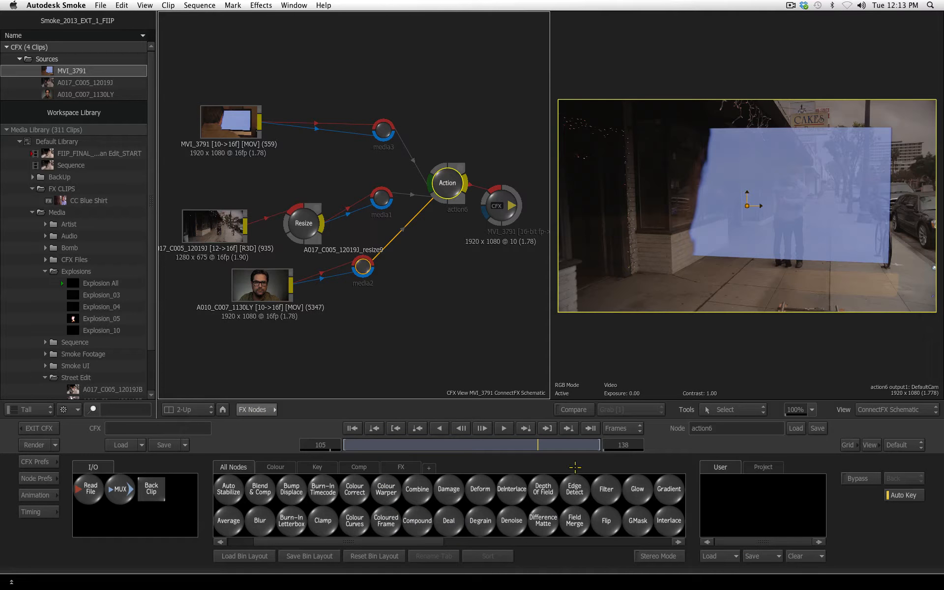
scroll(523, 514, "right", 6)
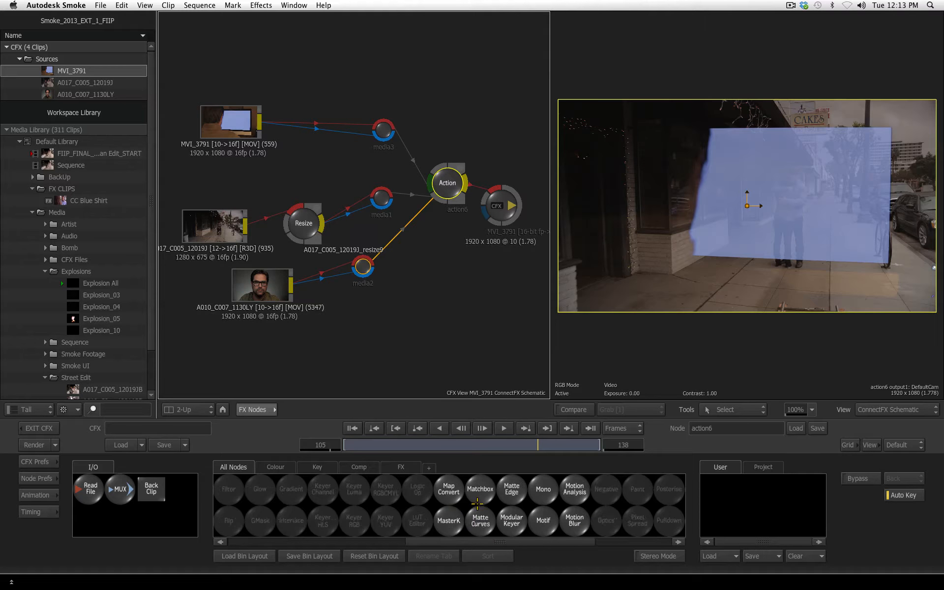
double_click(448, 520)
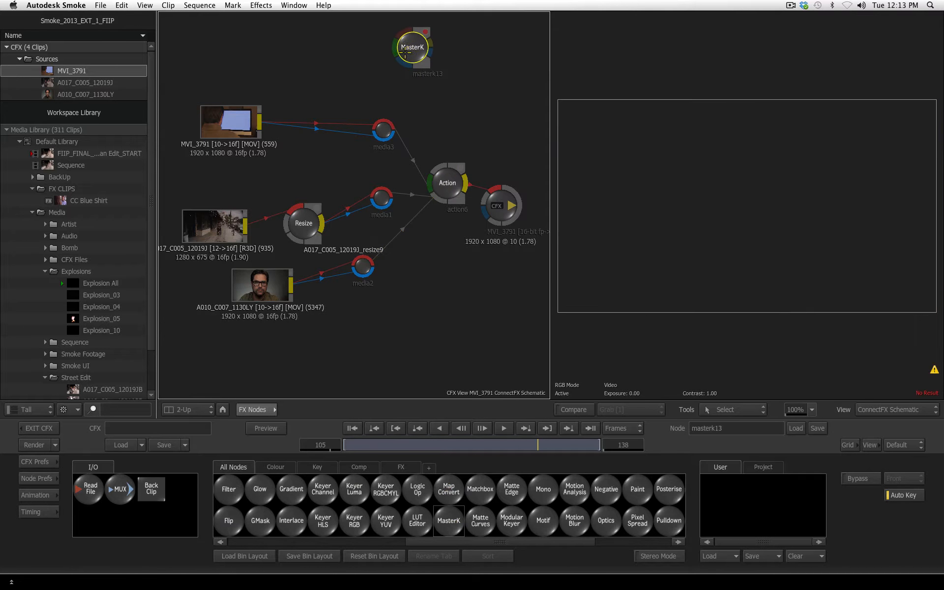
double_click(511, 489)
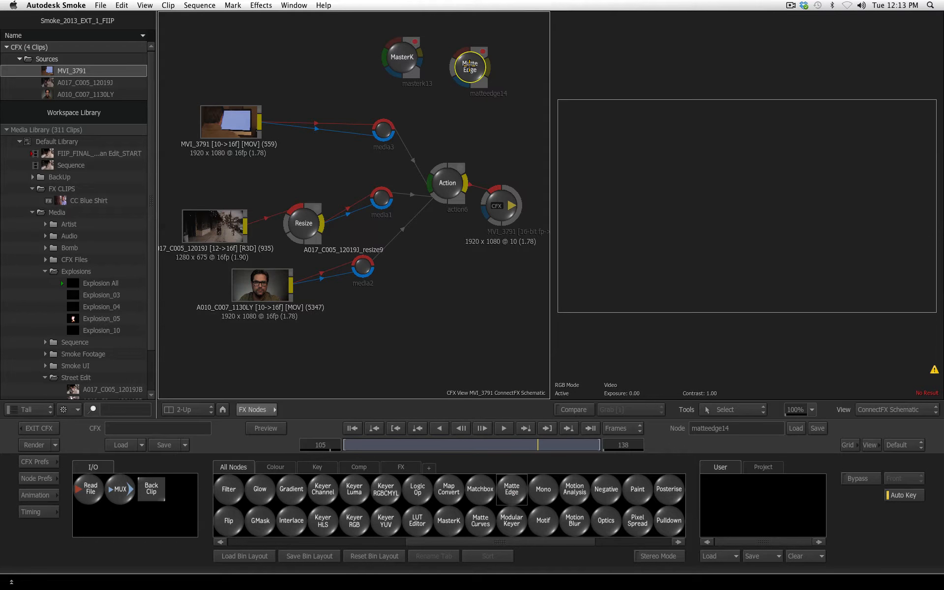
left_click_drag(469, 66, 471, 48)
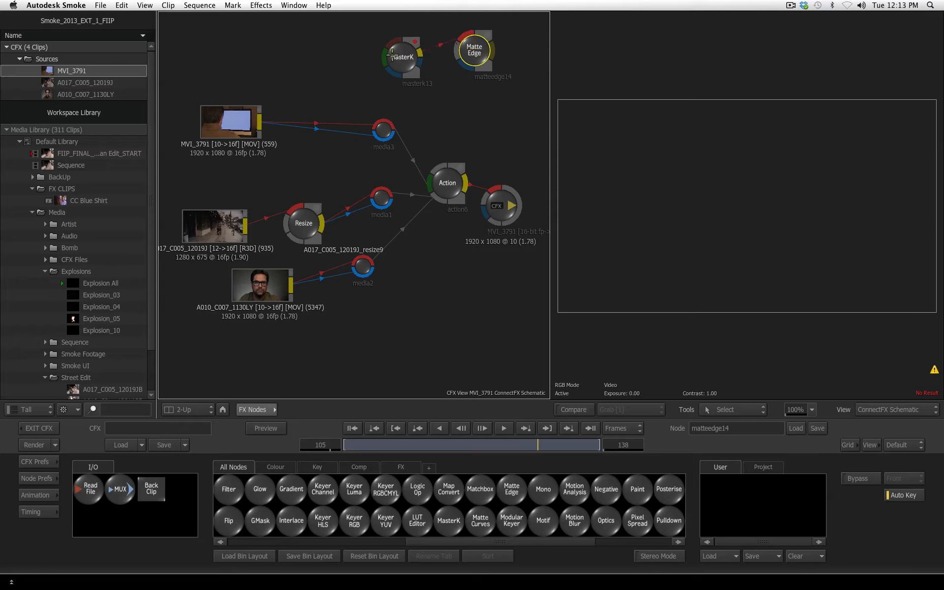
left_click_drag(391, 55, 314, 37)
Step: Delete the MasterK and Matte Edge nodes from the ConnectFX schematic
left_click(386, 132)
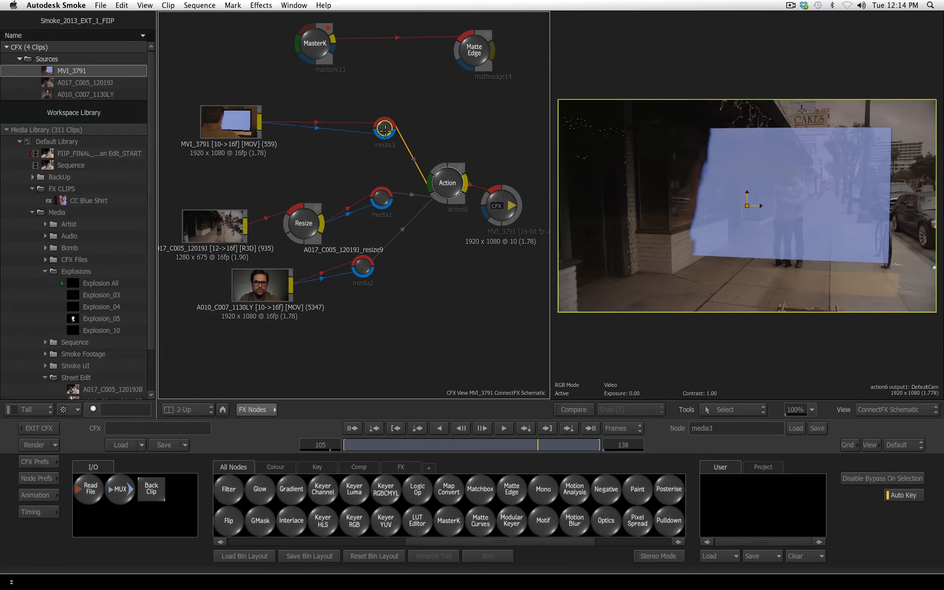
left_click(447, 182)
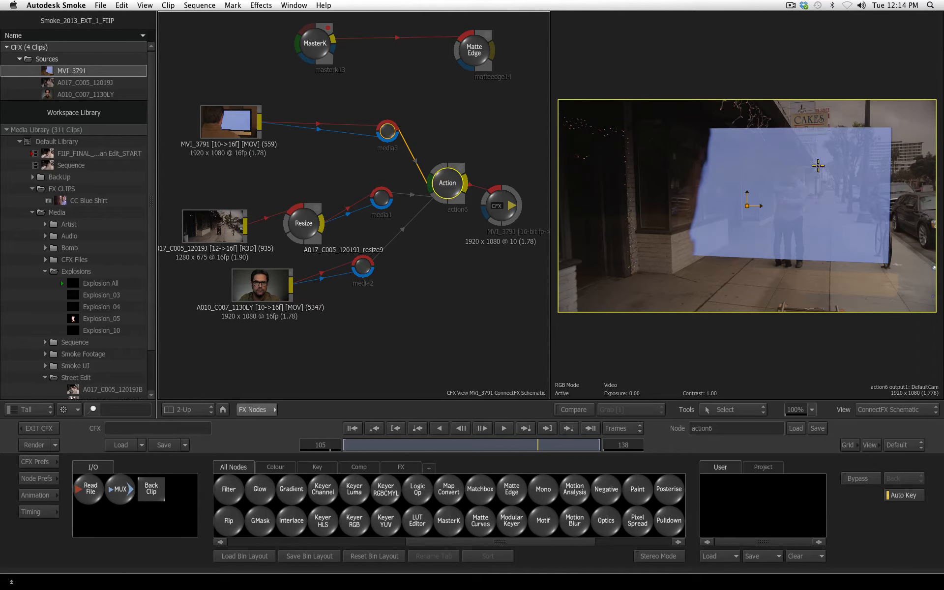
left_click_drag(474, 47, 400, 53)
left_click(452, 184)
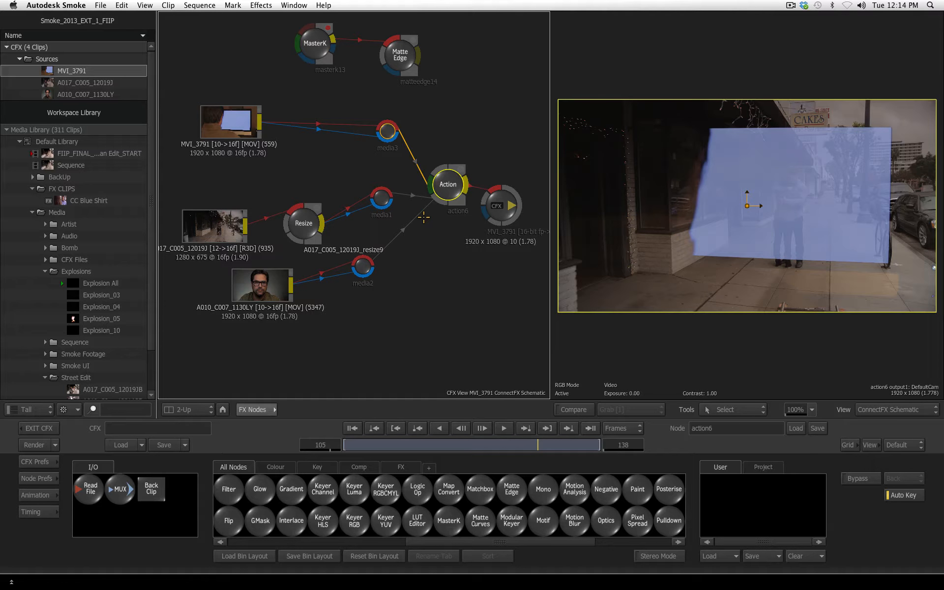
left_click(312, 39)
key("Delete")
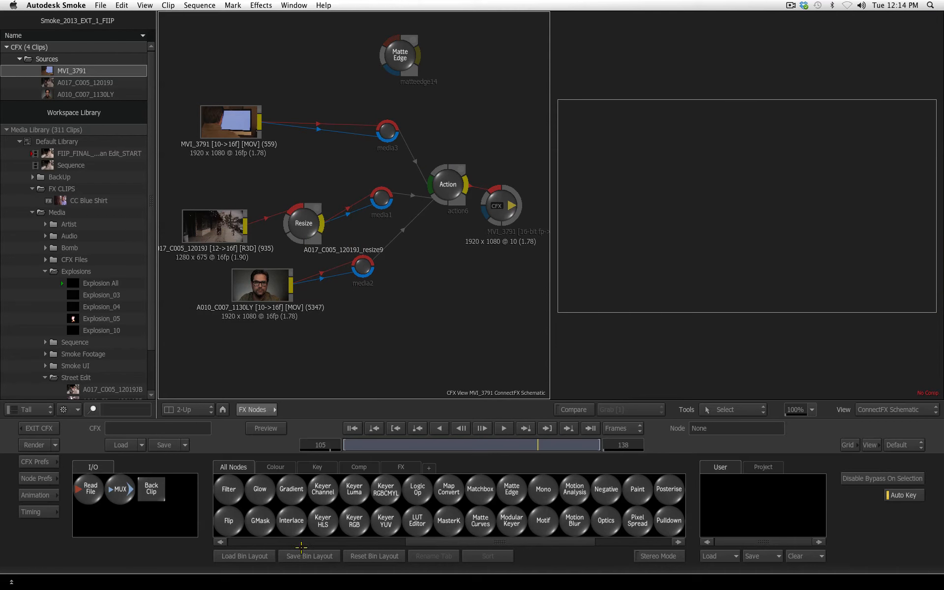
left_click_drag(407, 46, 335, 587)
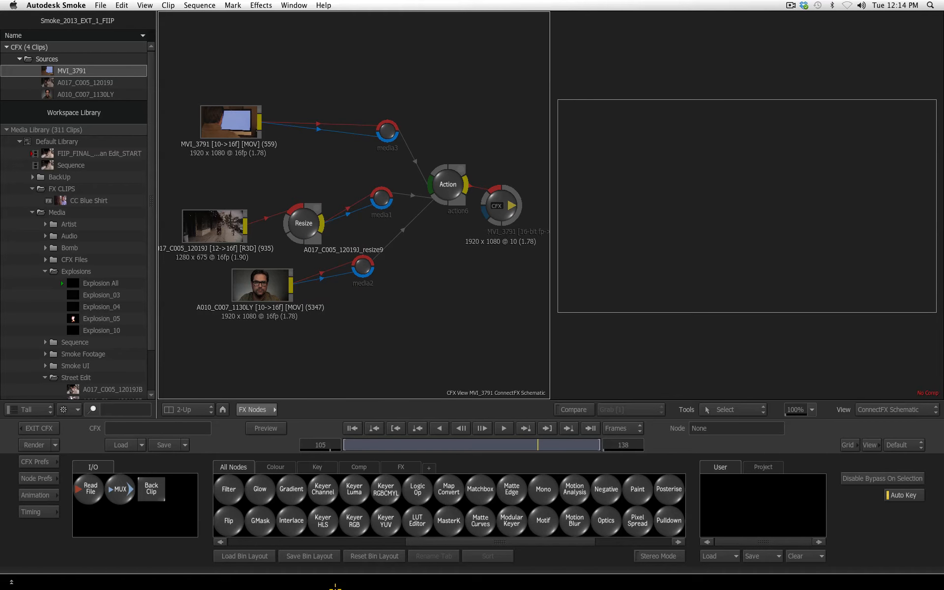
Step: Open the Modular Keyer for the MVI_3791 media layer of the Action node
left_click(448, 177)
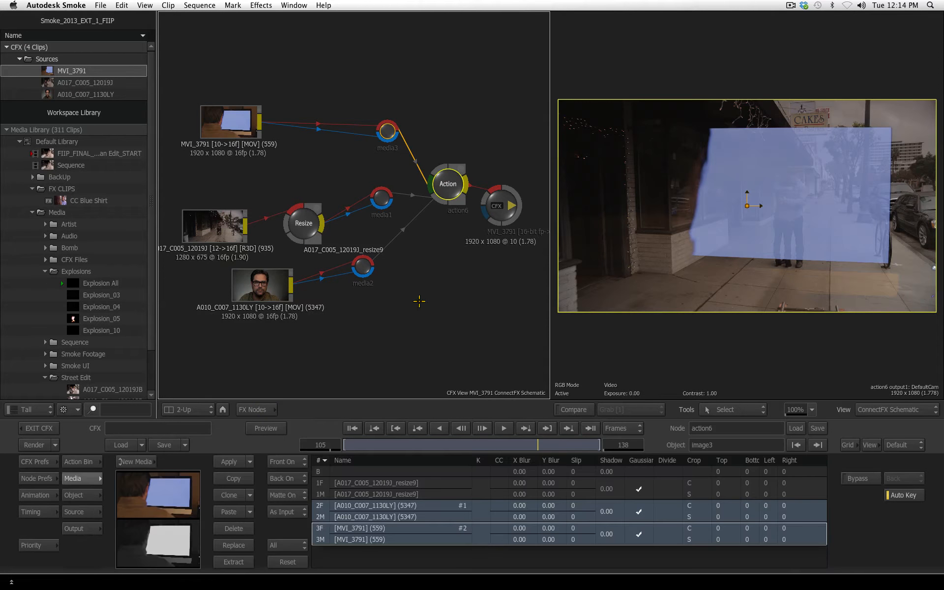
left_click(257, 409)
left_click(319, 533)
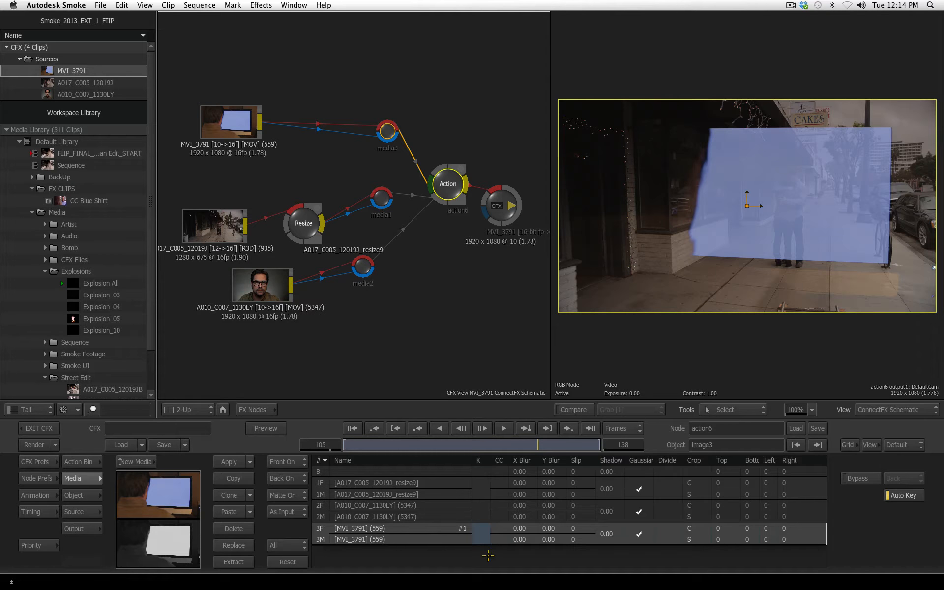
left_click(480, 531)
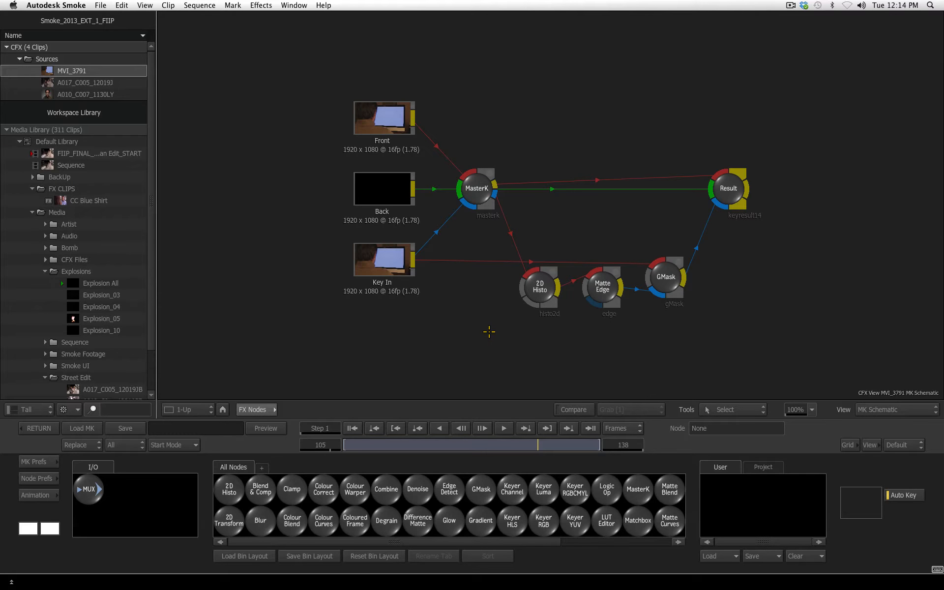
Step: Switch the keyer to a 2-Up layout and rearrange the MasterK, 2D Histo, Matte Edge, GMask and Result nodes to fit the schematic view
key("alt+2")
mouse_move(261, 195)
left_mouse_down()
mouse_move(249, 188)
mouse_move(296, 87)
mouse_move(272, 201)
left_mouse_up()
left_click_drag(343, 286, 320, 287)
left_click_drag(406, 287, 393, 295)
left_click_drag(469, 277, 465, 282)
mouse_move(535, 181)
left_mouse_down()
mouse_move(481, 210)
mouse_move(521, 186)
left_mouse_up()
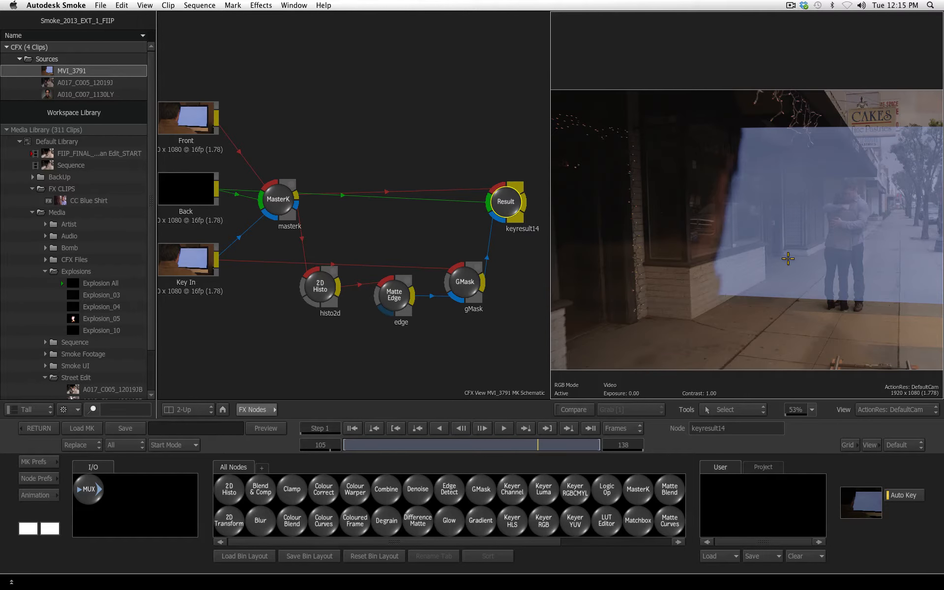
Step: View the keyer's result and check the outputs of the 2D Histo, Matte Edge and GMask nodes
key("F4")
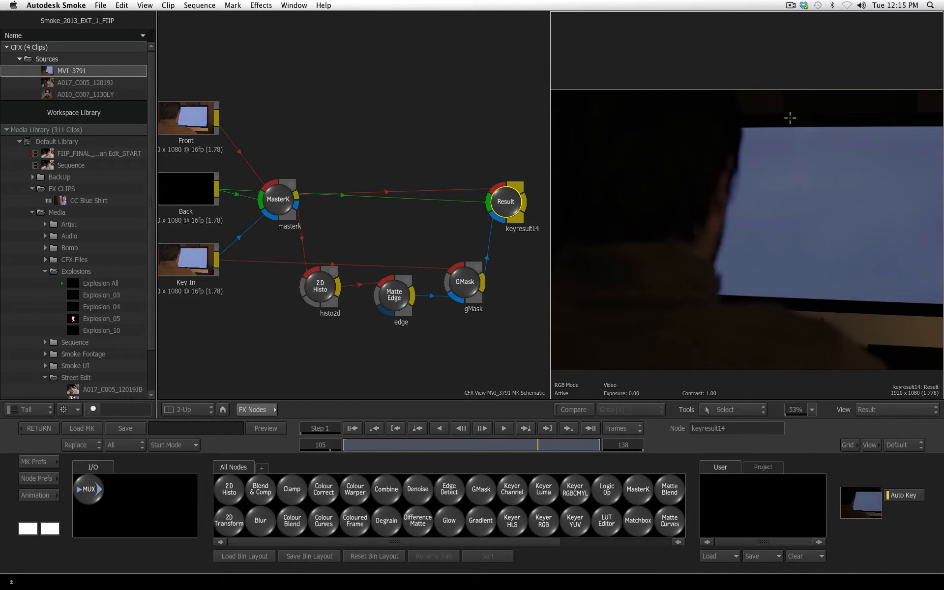
left_click(321, 283)
left_click(395, 296)
left_click(463, 281)
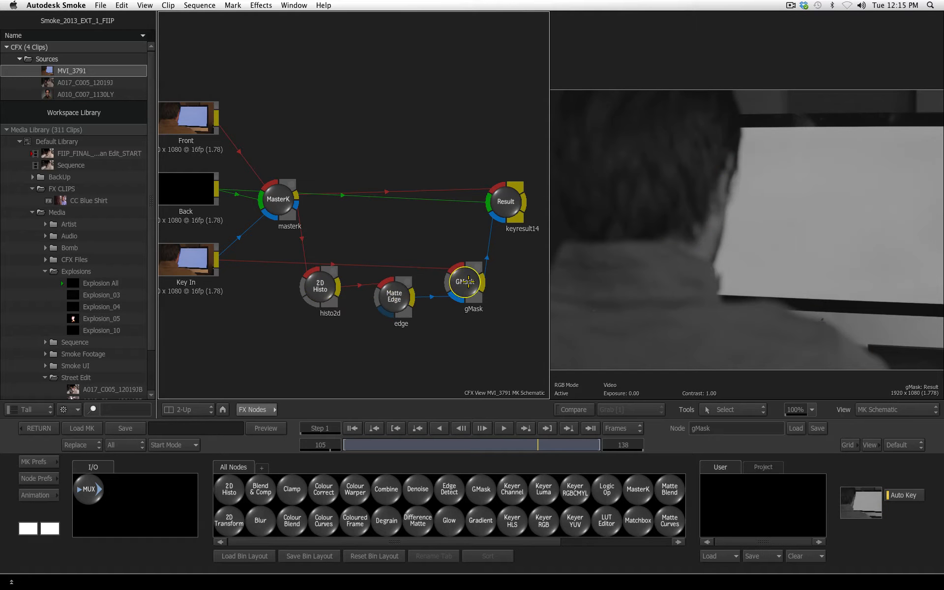
Step: Open the MasterK node's settings and sample the blue monitor screen as the key colour
left_click_drag(281, 196, 271, 216)
double_click(268, 218)
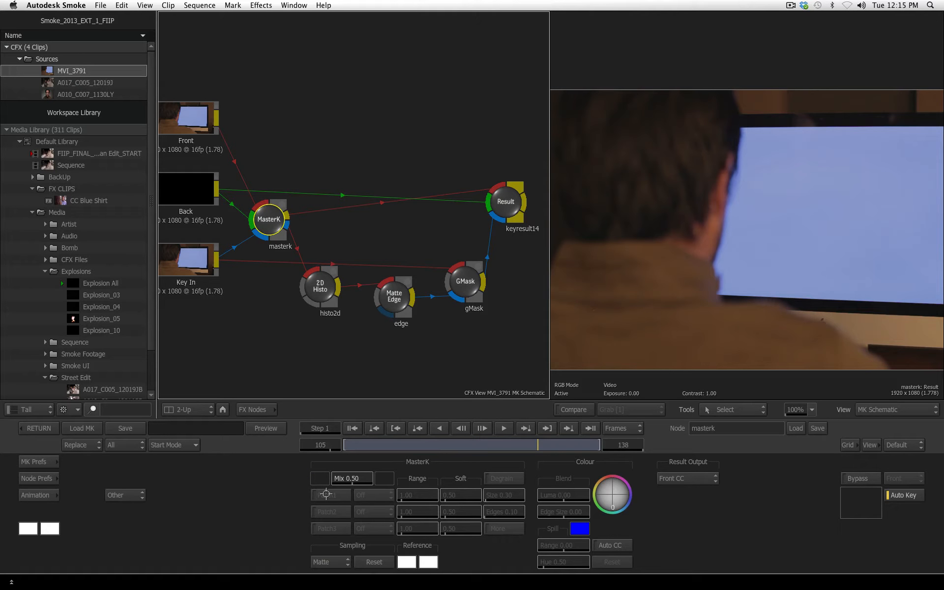
left_click(871, 252)
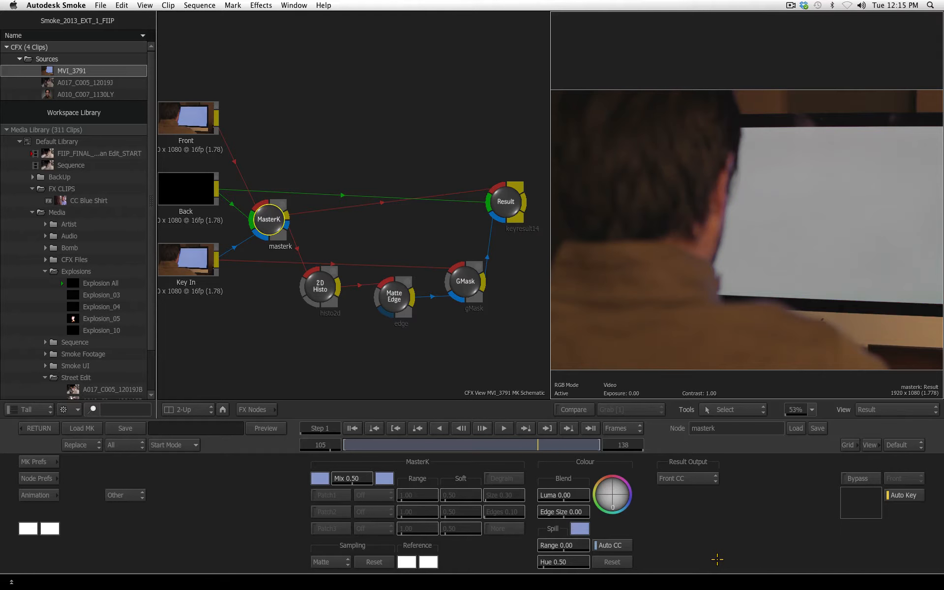
Step: Display MasterK's output matte in a wider viewport, set sampling to Patch1, and sample across the screen's grey areas to turn them black
key("F4")
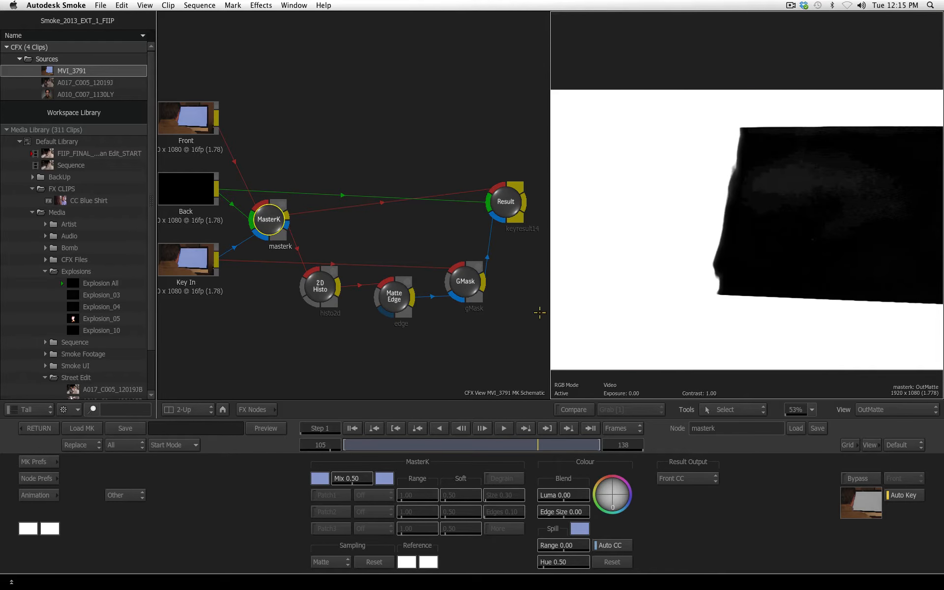
left_click_drag(549, 316, 442, 327)
left_click(327, 562)
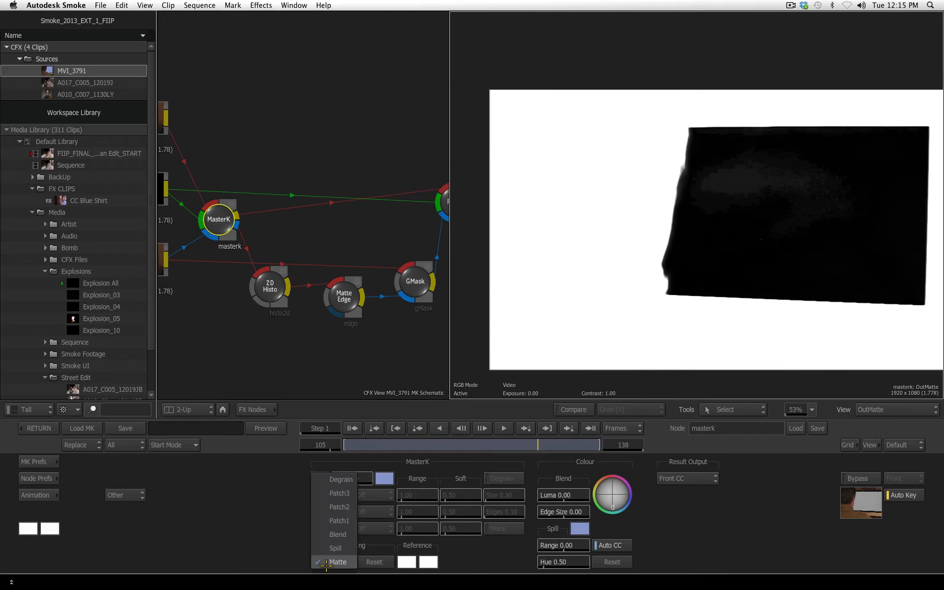
left_click(339, 520)
mouse_move(718, 153)
left_mouse_down()
mouse_move(776, 193)
mouse_move(851, 268)
mouse_move(922, 202)
left_mouse_up()
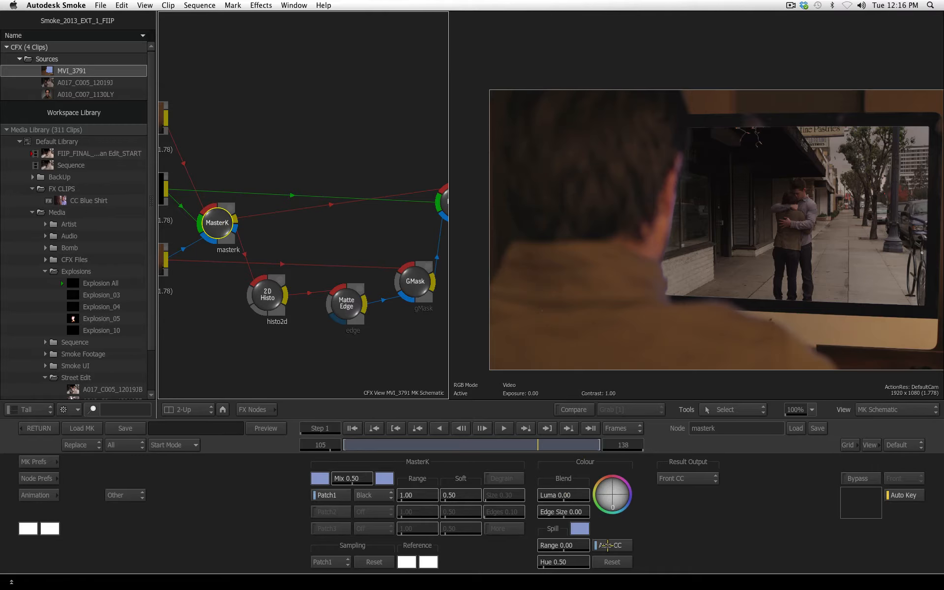
Step: Compare the keyed edge beside the man's head with Auto CC off and on, and shift MasterK's colour wheel strongly toward red
left_click(685, 382)
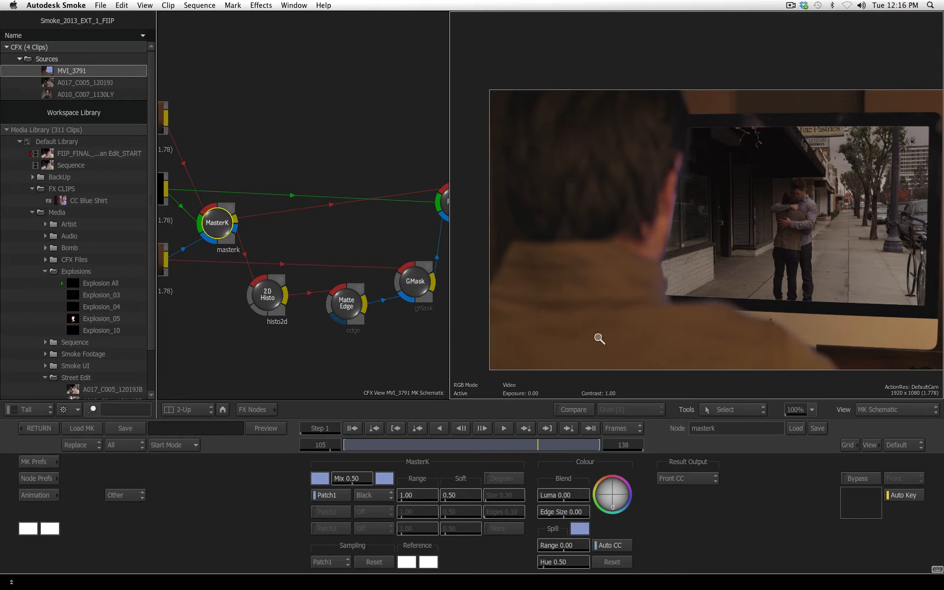
left_click_drag(599, 337, 700, 248)
left_click_drag(669, 87, 671, 152)
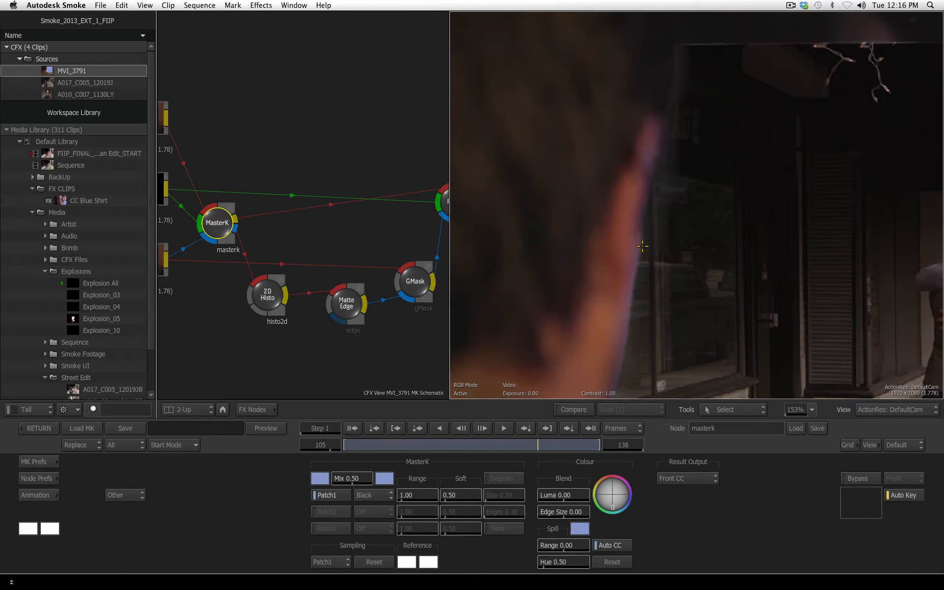
left_click(617, 545)
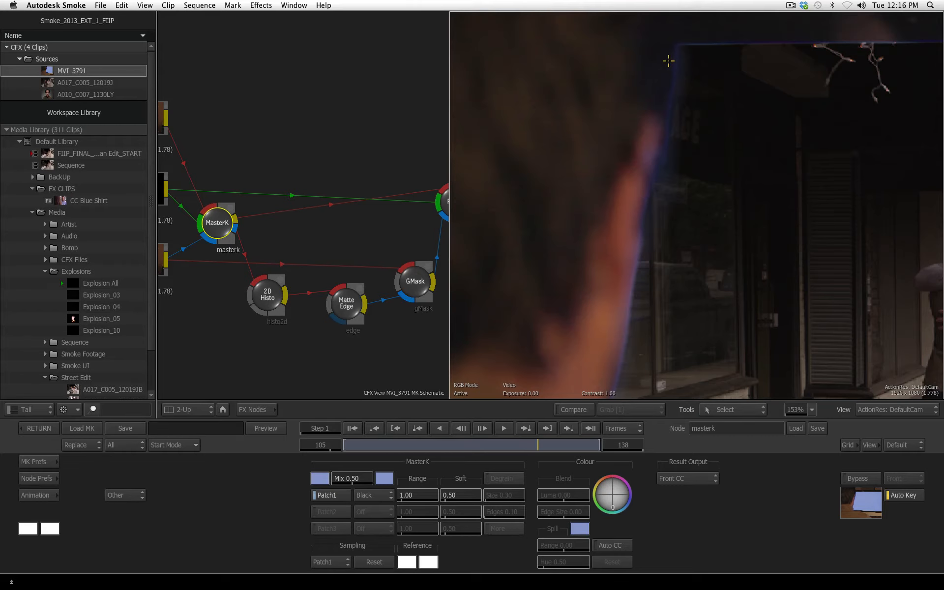
left_click(618, 544)
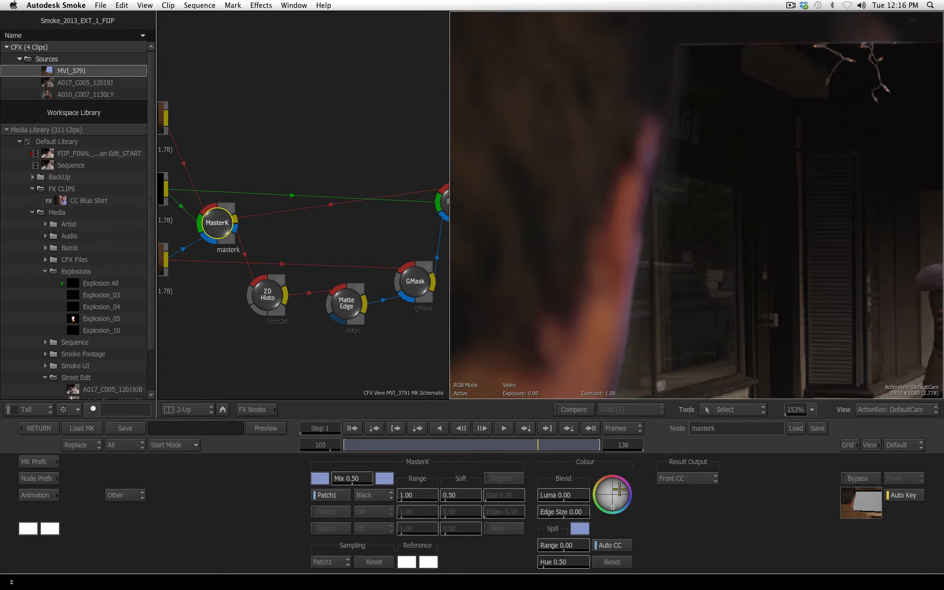
left_click_drag(618, 489, 519, 179)
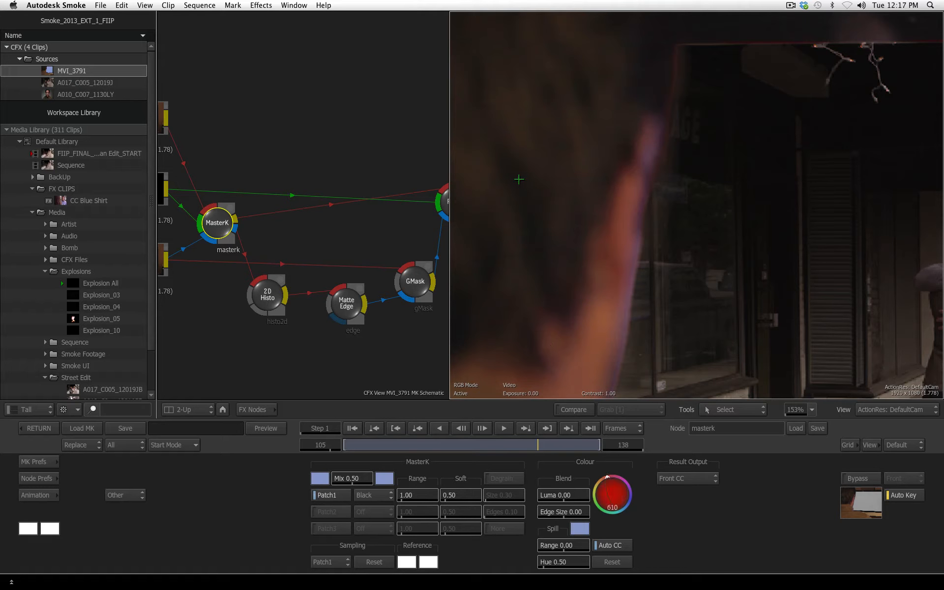
left_click_drag(735, 244, 562, 351)
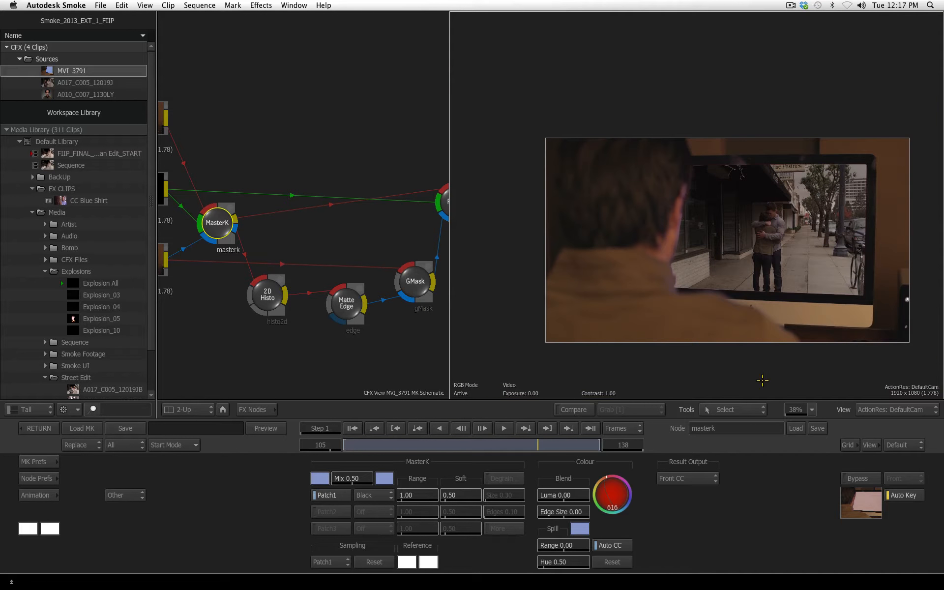
Step: Check the 2D Histo settings and enable Blur in the Matte Edge node before returning from the Modular Keyer to the Action setup
left_click(267, 297)
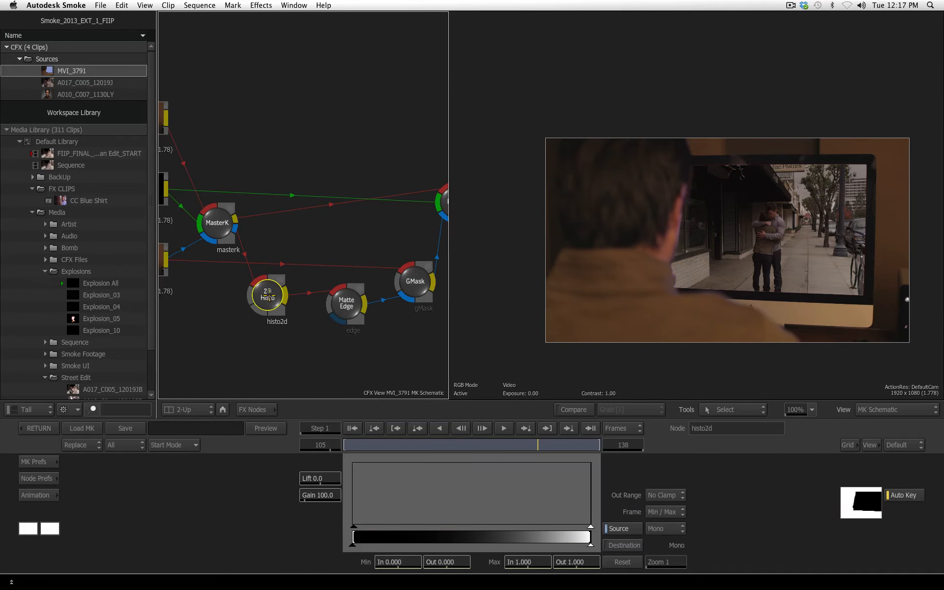
left_click_drag(355, 525, 511, 525)
left_click(344, 307)
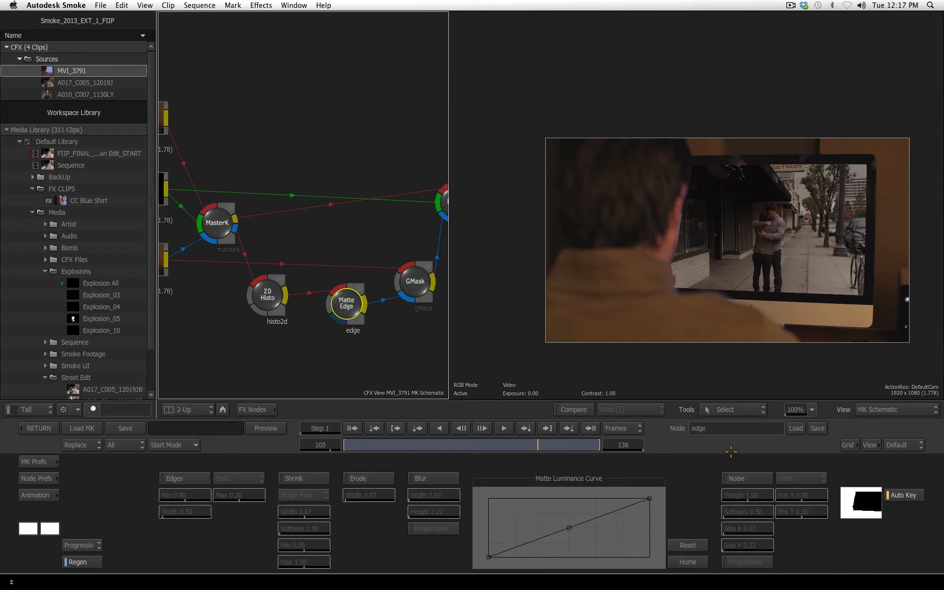
left_click(435, 478)
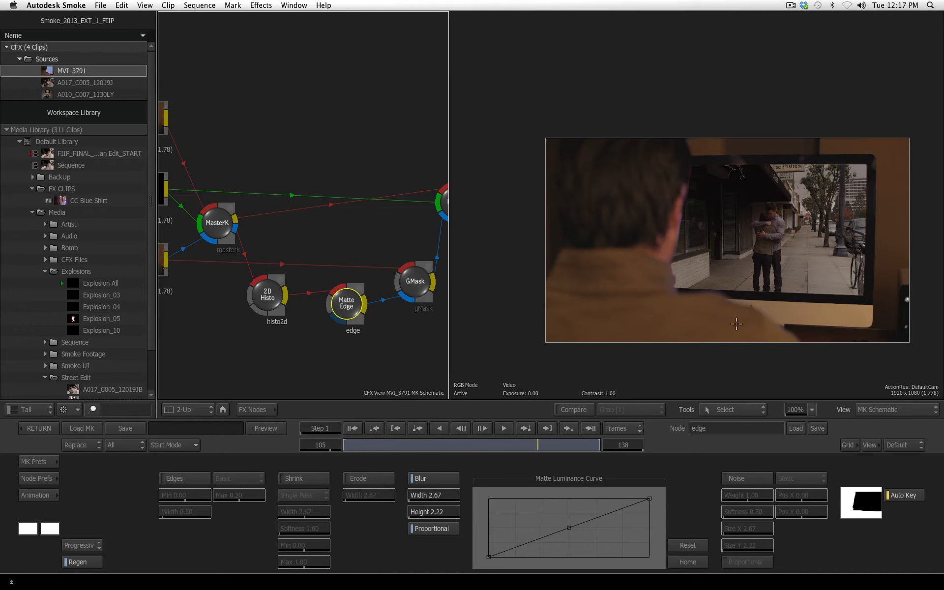
left_click(39, 428)
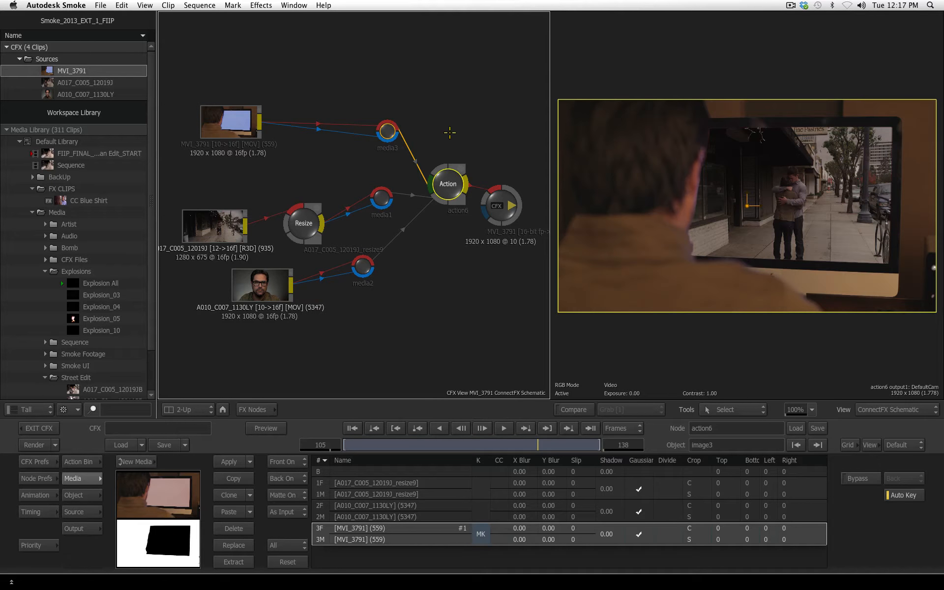
Step: Review the composite back at frame 1 and open the Action node's schematic
left_click_drag(448, 184, 442, 190)
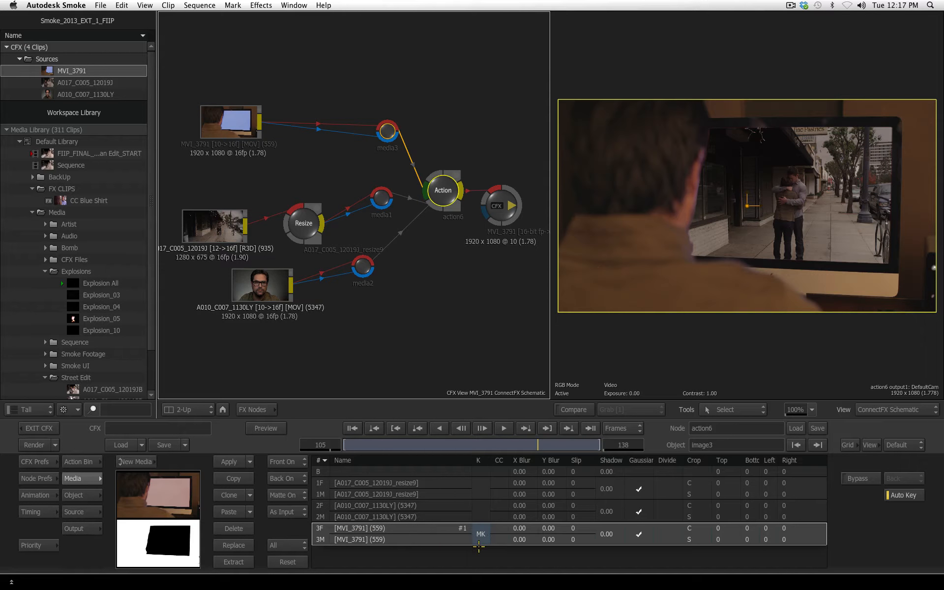
key("space")
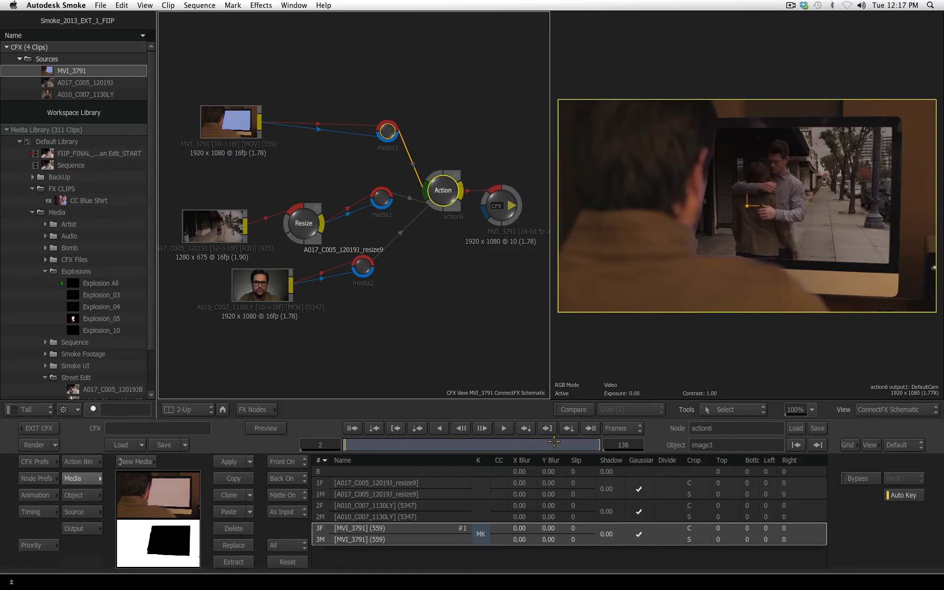
left_click_drag(456, 459, 78, 500)
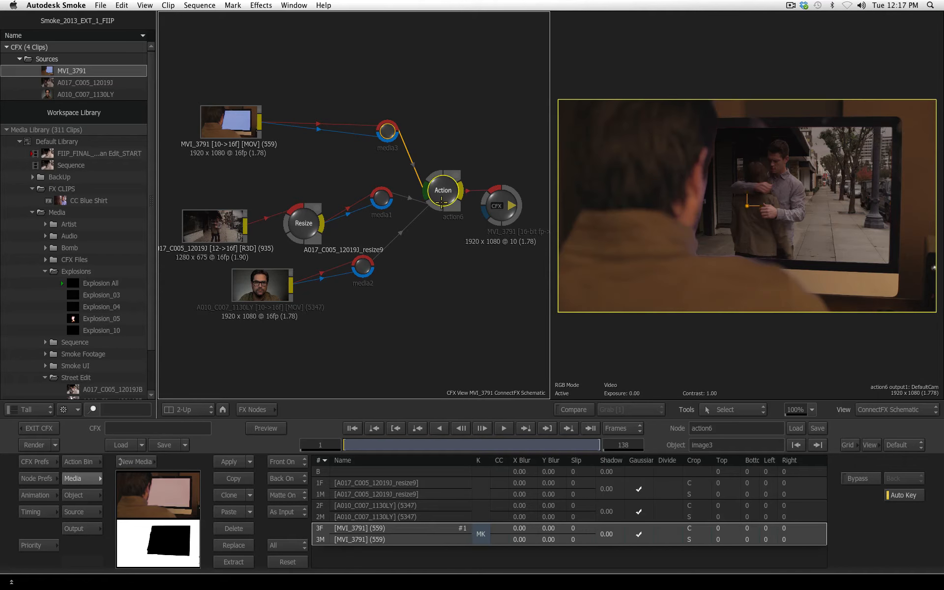
left_click_drag(442, 190, 441, 187)
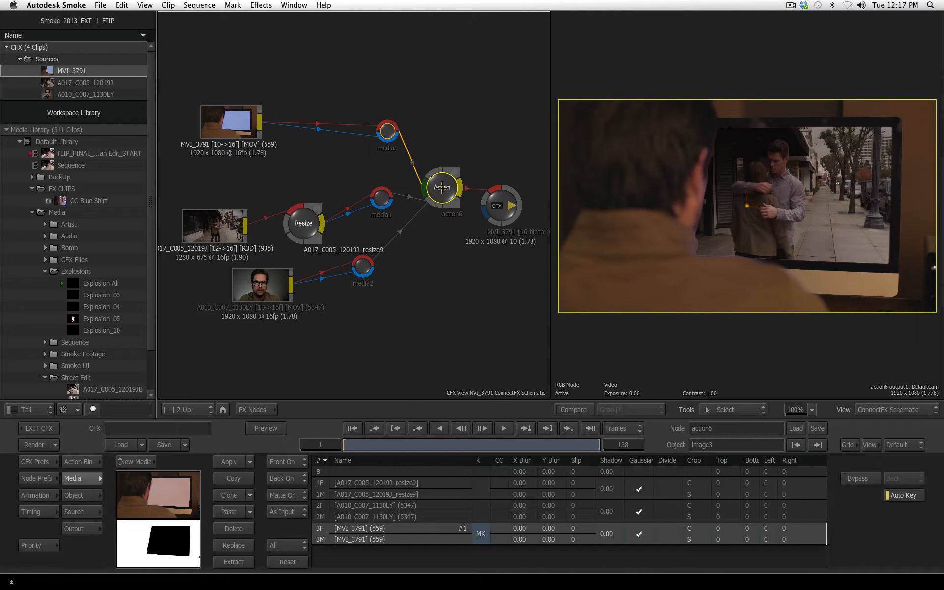
left_click_drag(441, 187, 441, 195)
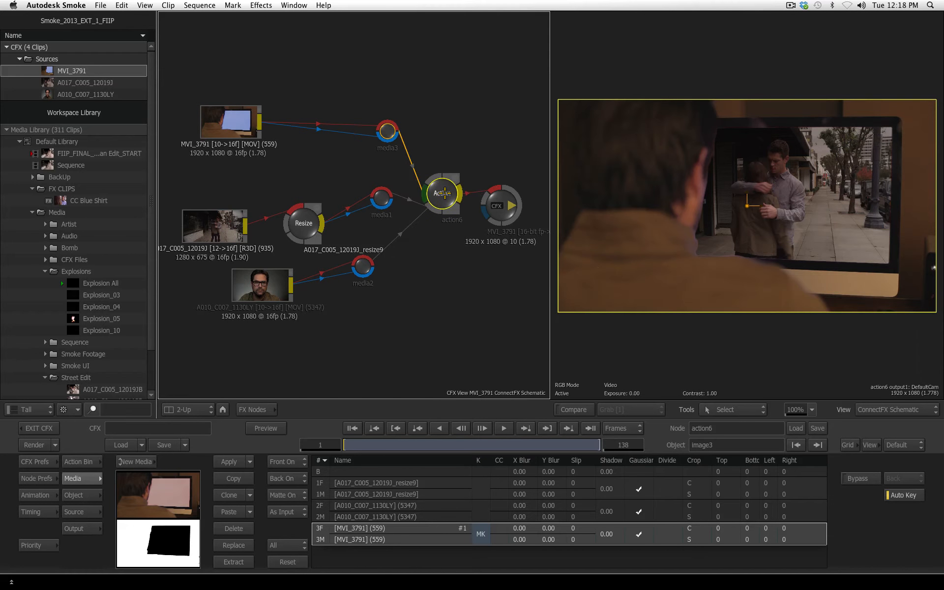
double_click(442, 193)
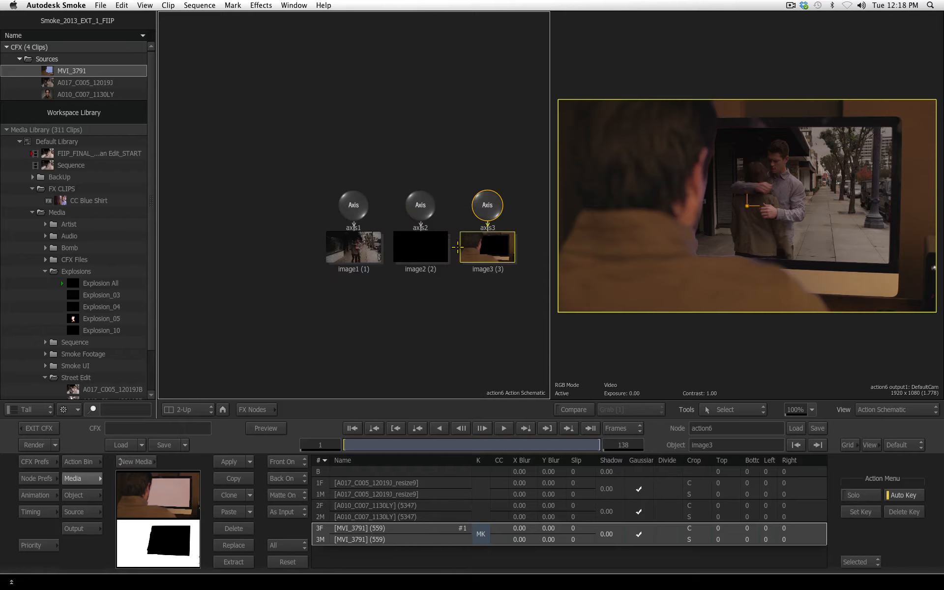
Step: Try rotating axis3 by 8° around Y, and undo the rotation
left_click(489, 208)
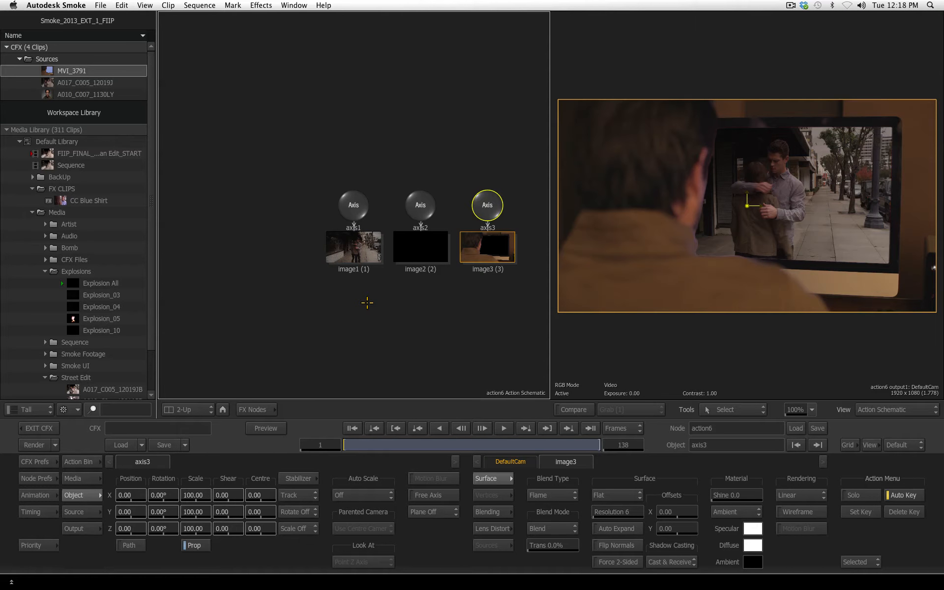
left_click_drag(163, 512, 214, 514)
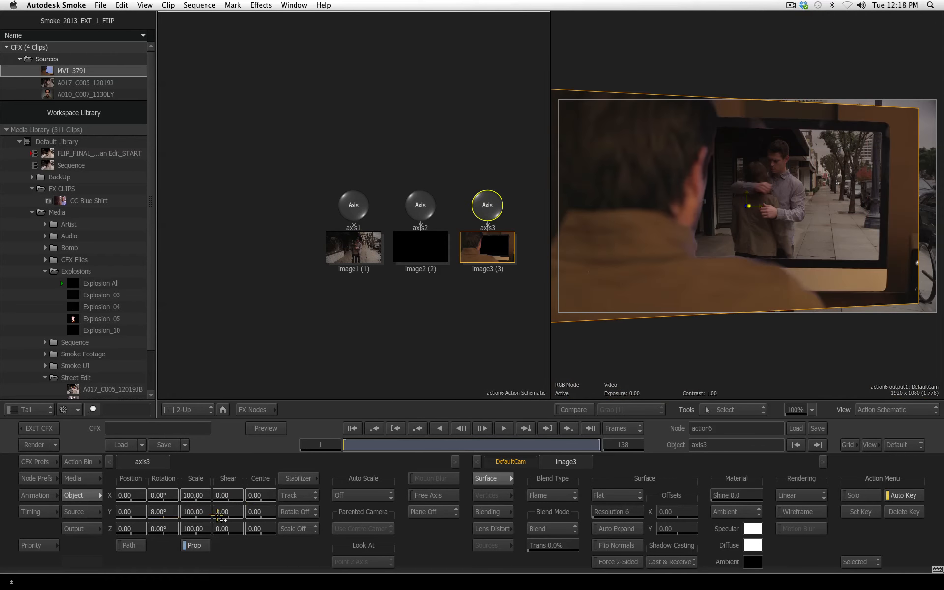
key("super+z")
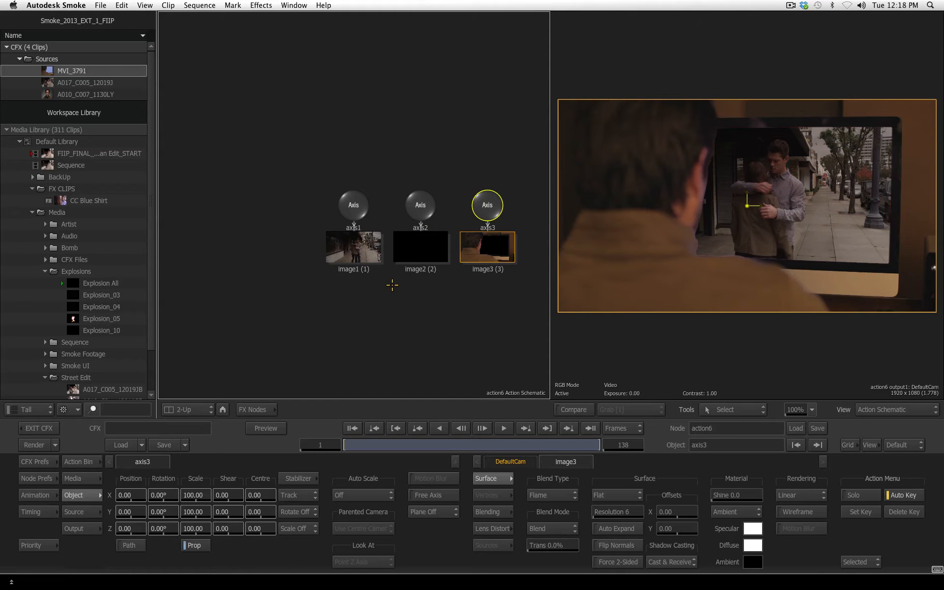
Step: Display the Top view zoomed out to show the camera, try moving the default camera, undo it and return to the schematic
key("F5")
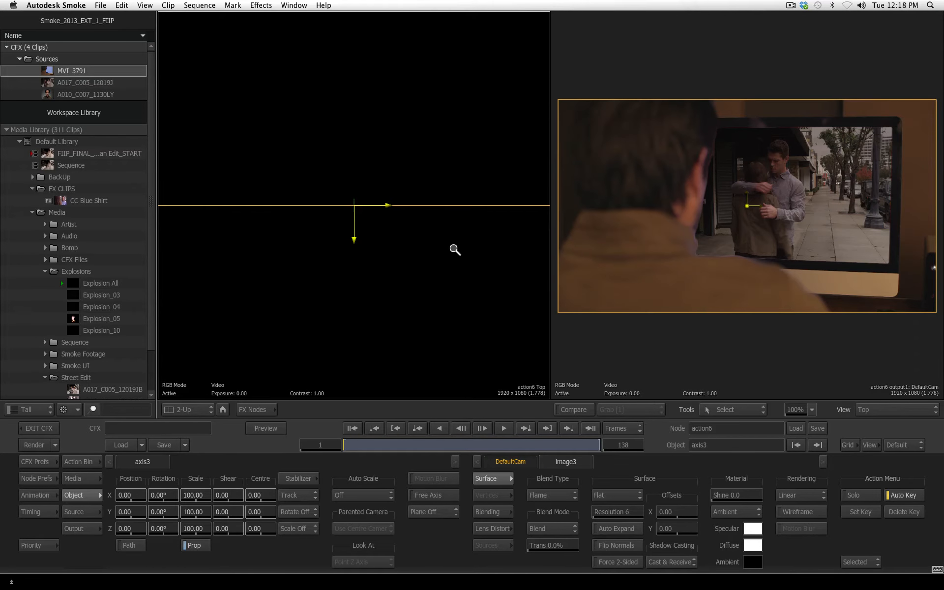
left_click_drag(453, 249, 94, 509)
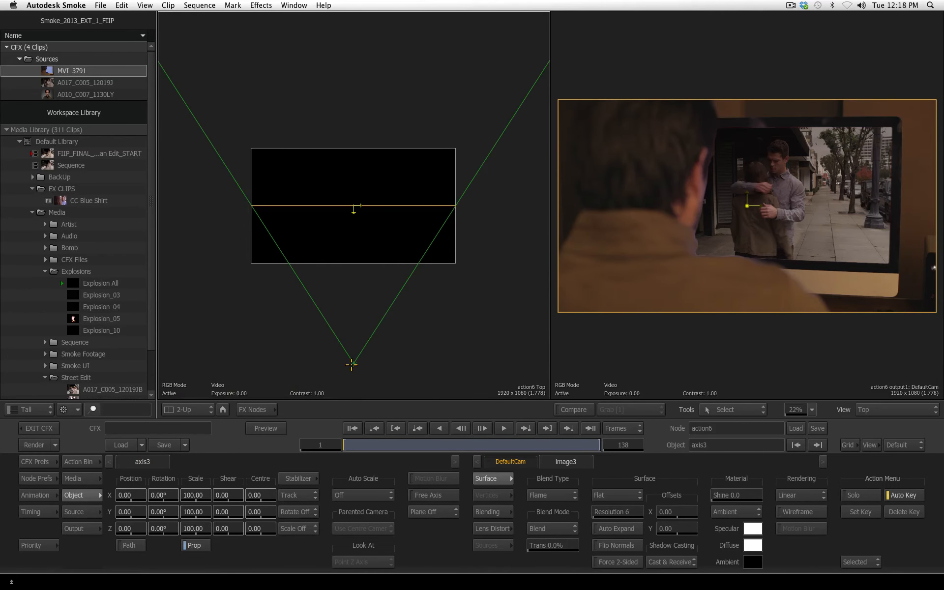
left_click_drag(353, 364, 364, 397)
key("super+z")
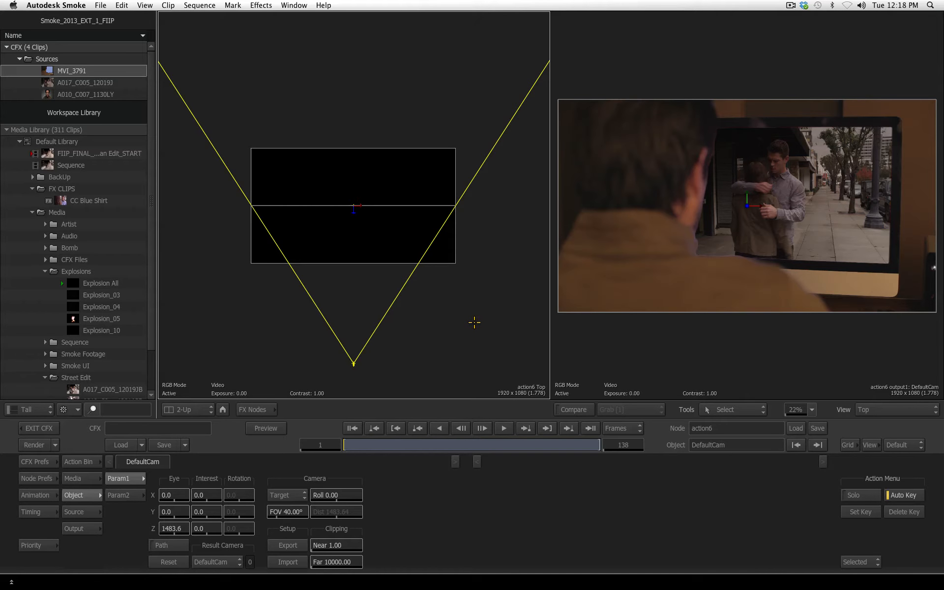
key("Escape")
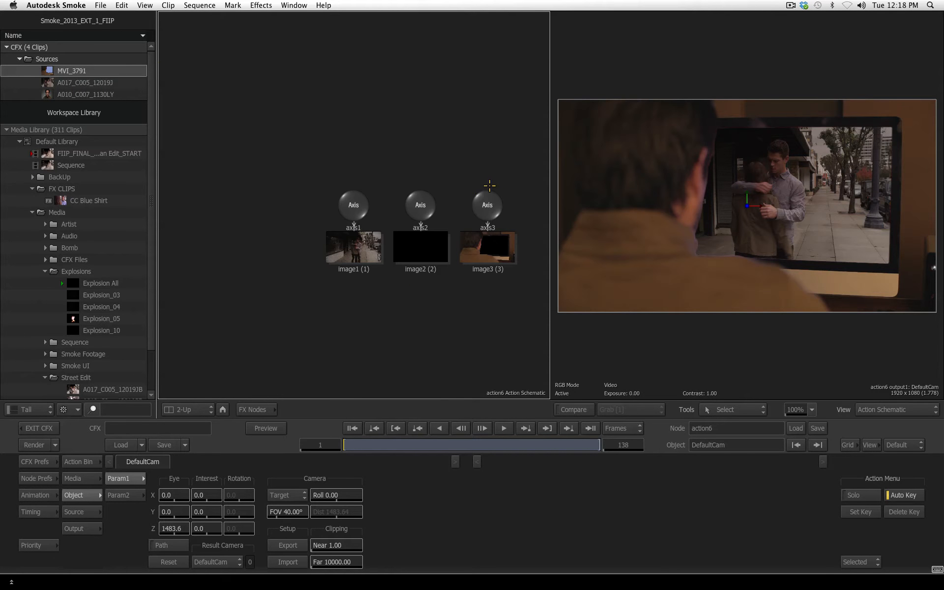
Step: In the Top view, try moving axis3 toward the camera to a Z position of about 1183.5, and reset its Z position to 0
left_click(487, 200)
key("Escape")
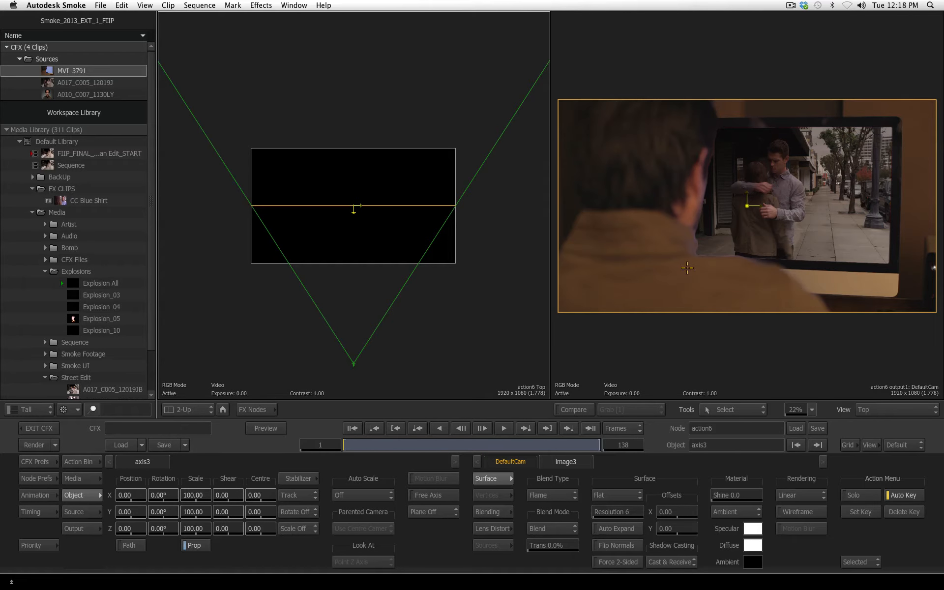
left_click_drag(360, 203, 354, 336)
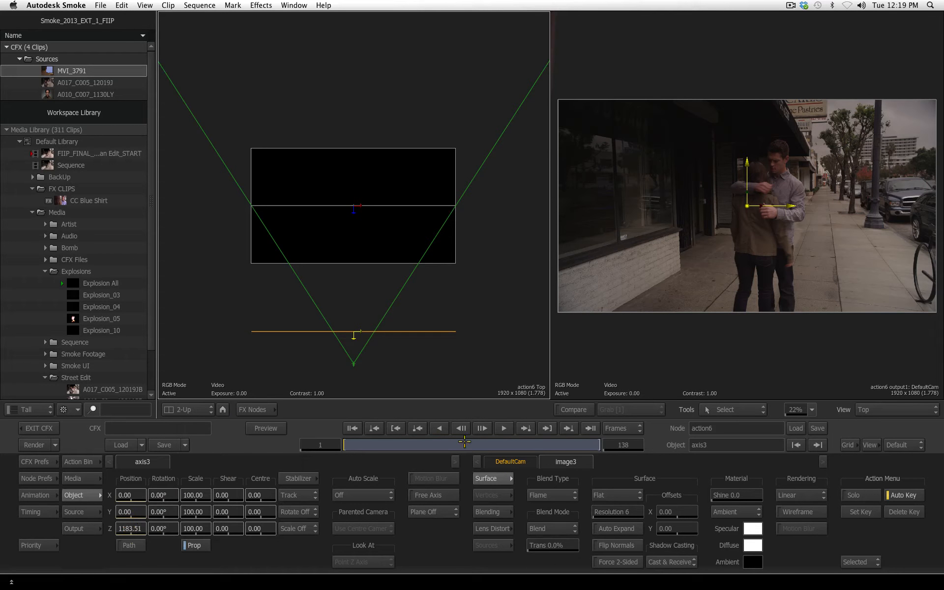
left_click(493, 444)
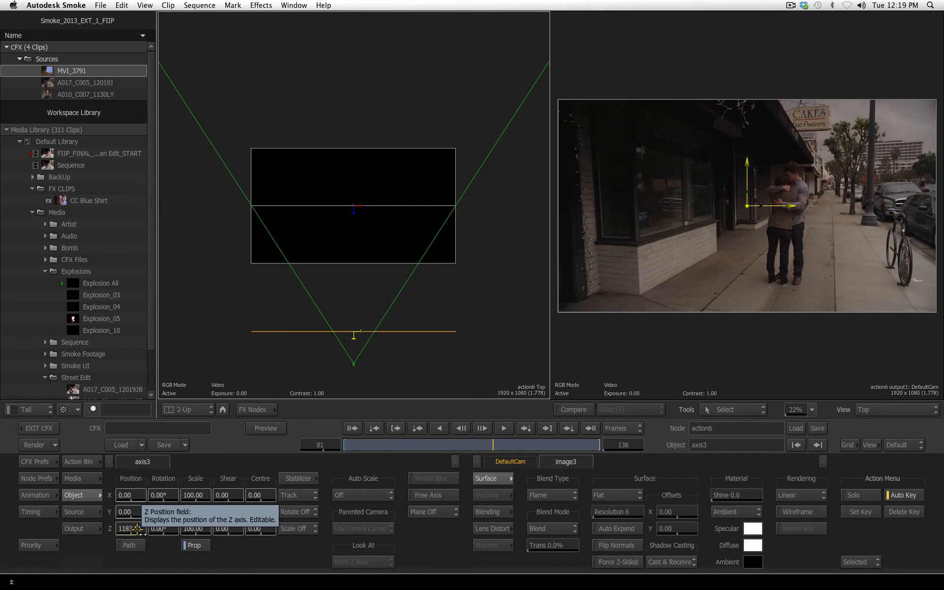
left_click(525, 444)
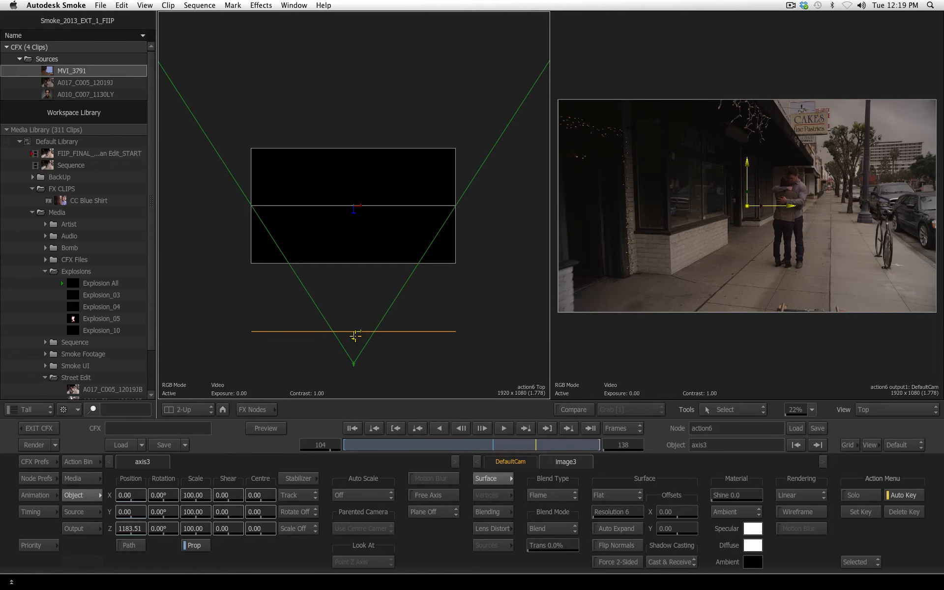
left_click_drag(355, 336, 350, 228)
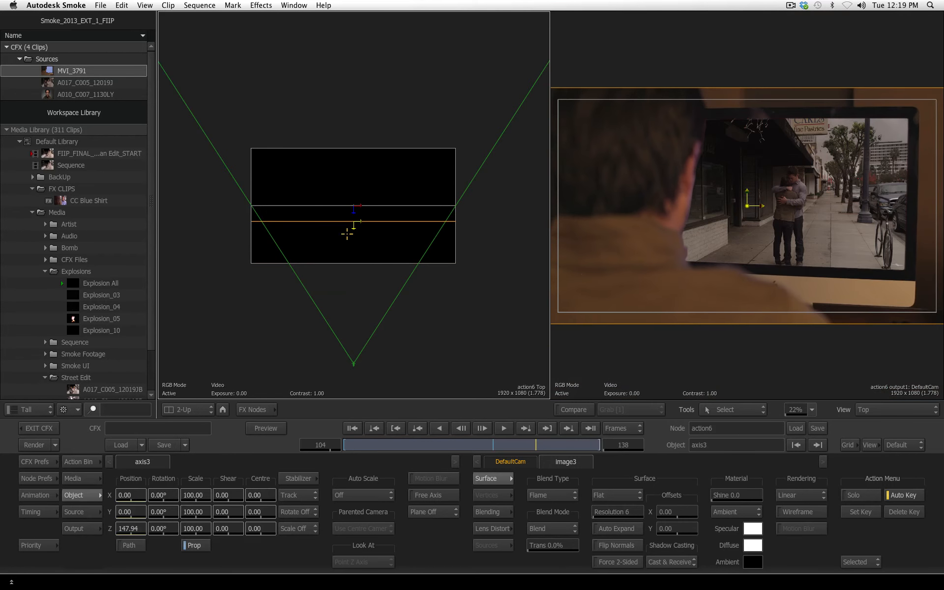
right_click(128, 527)
left_click(216, 403)
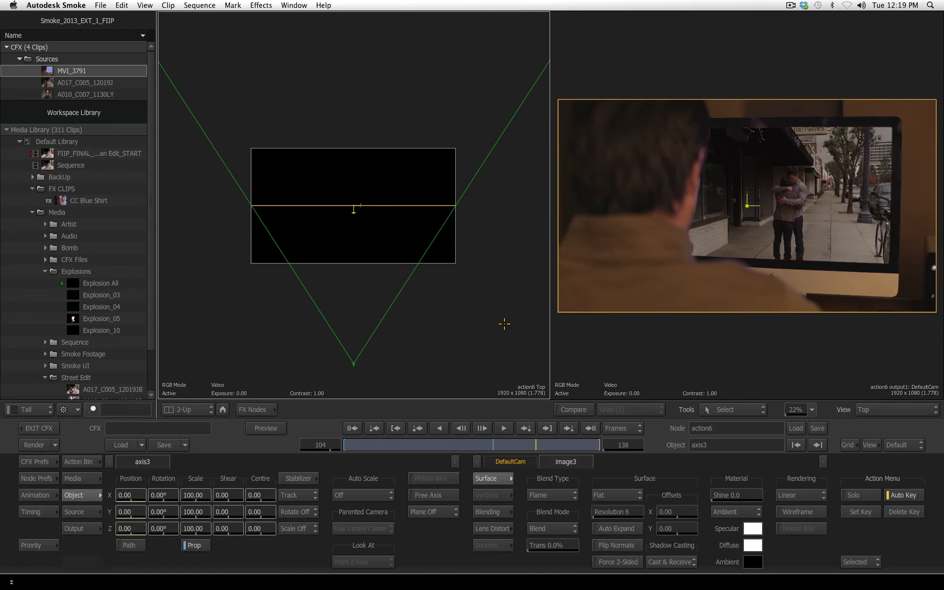
Step: Go to the last frame, 138, turn on the front of the A010_C007_1130LY media layer, and show the Action schematic
left_click_drag(524, 444, 560, 442)
left_click(584, 433)
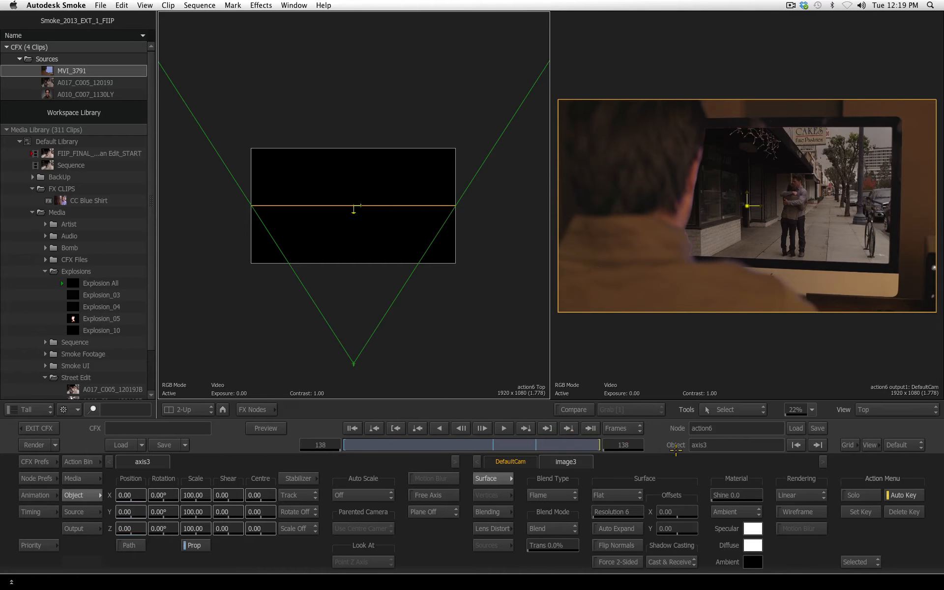
left_click(81, 478)
left_click(332, 505)
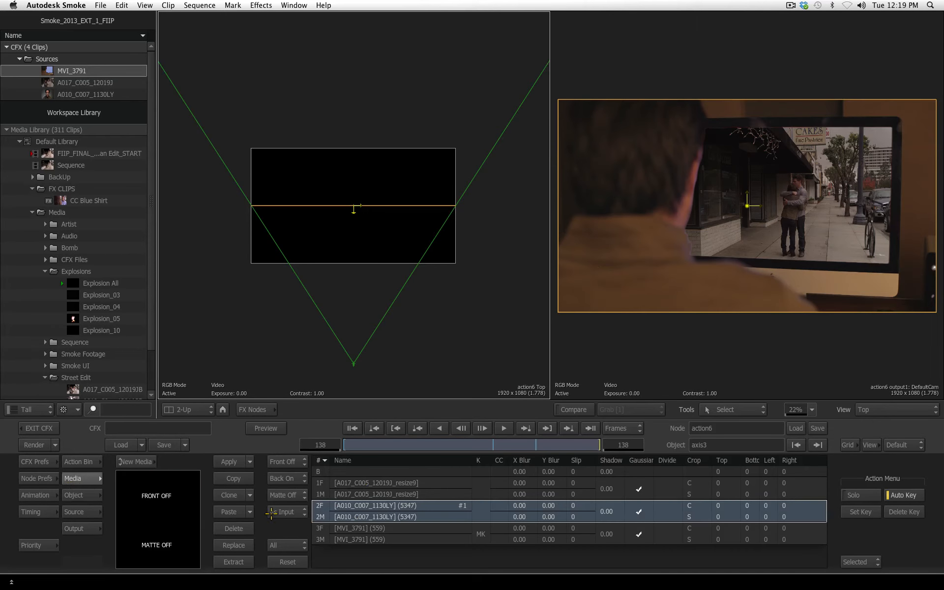
key("F4")
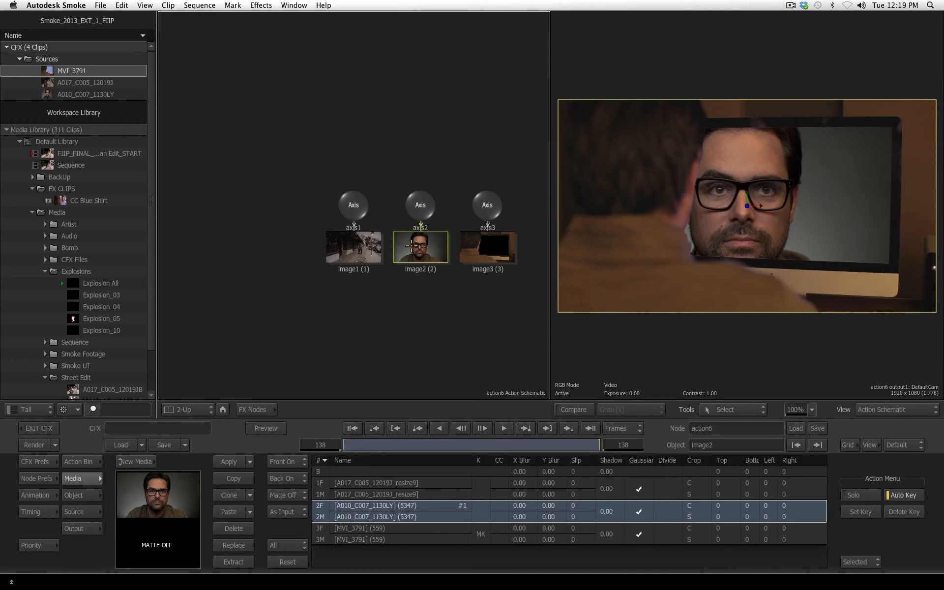
Step: Open the image2 object's settings and examine its surface type options
left_click(422, 248)
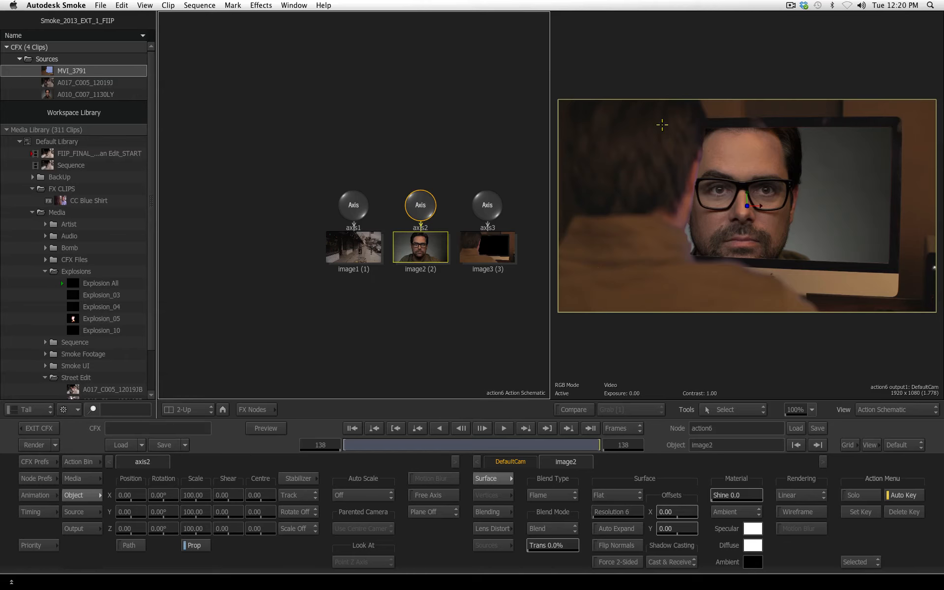
left_click(633, 489)
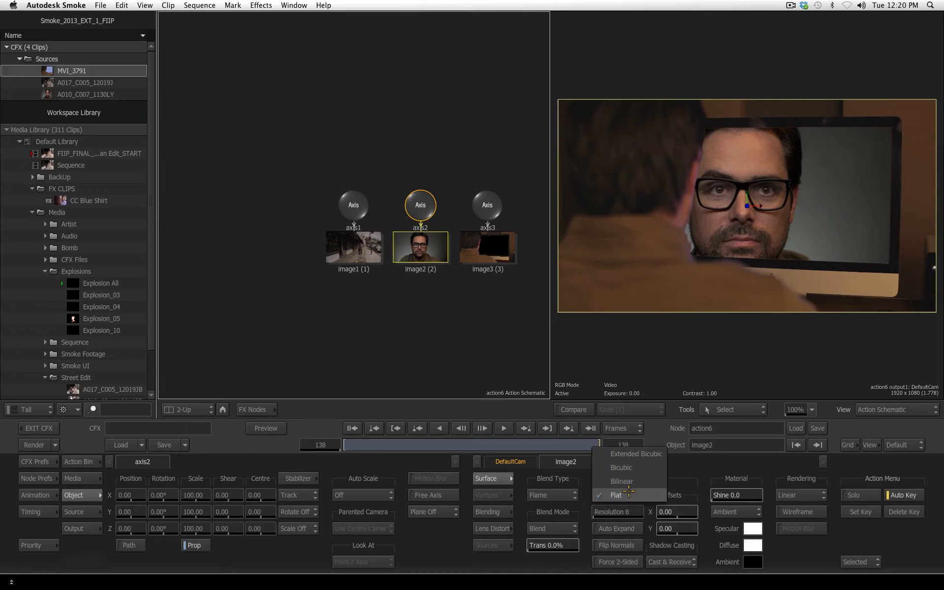
left_click(637, 481)
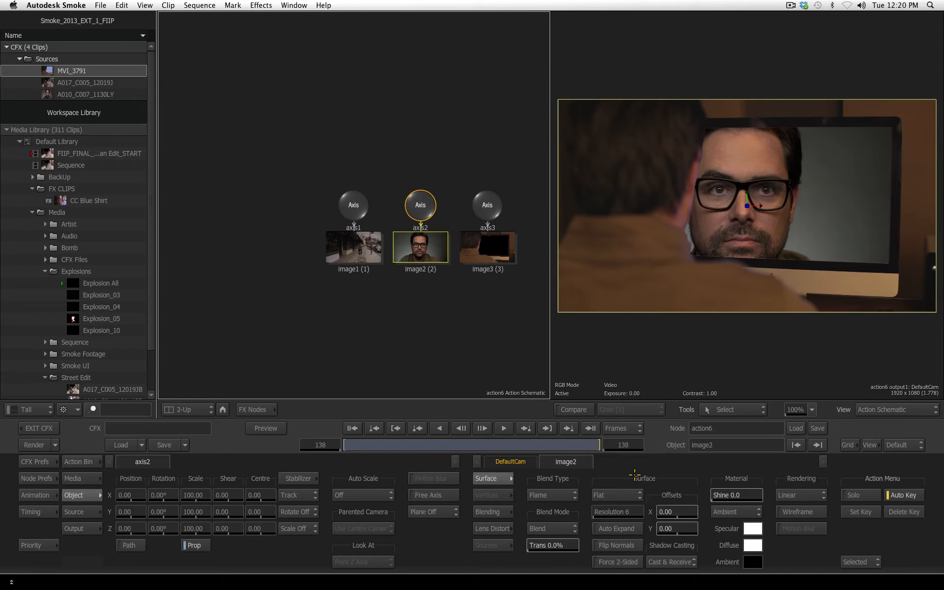
Step: Make image2's surface Bilinear and move its four corners to fit the close-up to the monitor's screen
left_click_drag(935, 100, 896, 122)
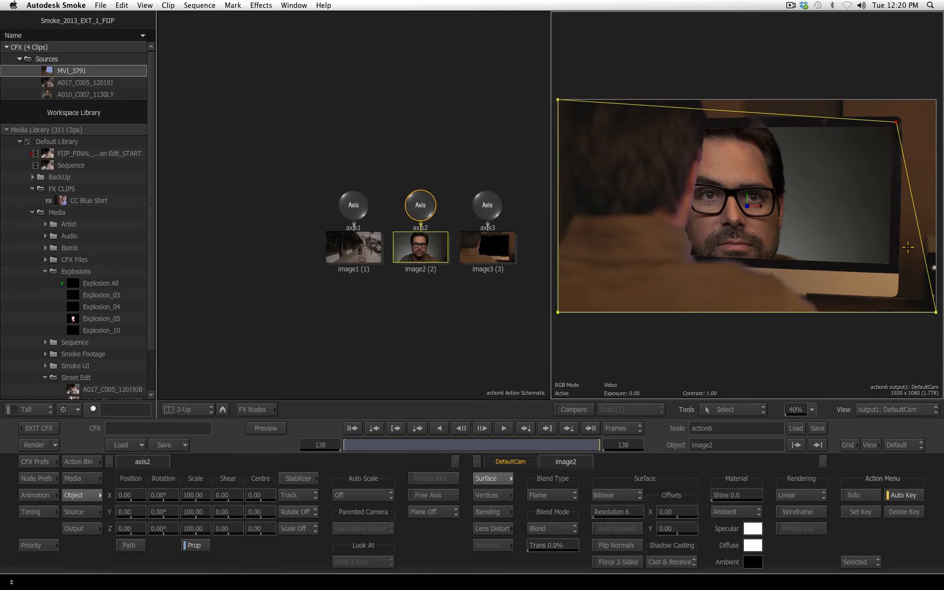
left_click_drag(935, 312, 888, 262)
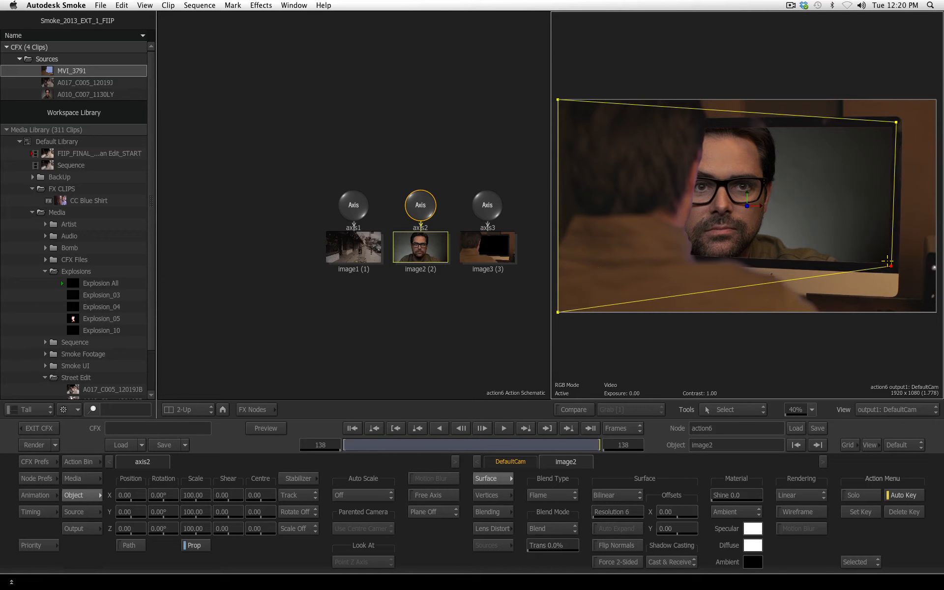
left_click_drag(558, 311, 622, 254)
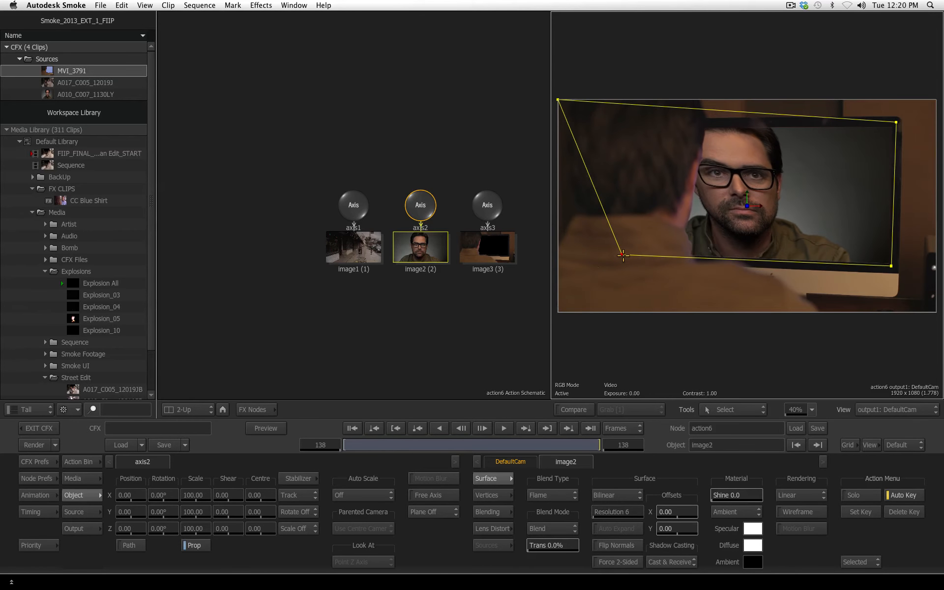
left_click_drag(558, 100, 623, 125)
left_click_drag(622, 255, 625, 255)
left_click_drag(623, 125, 632, 123)
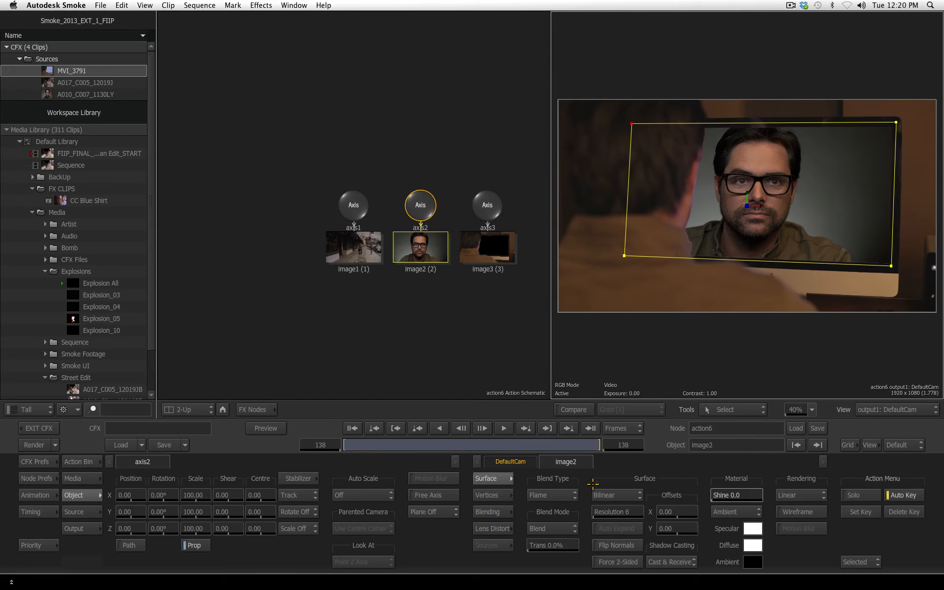
Step: Set image2's blend type to Photoshop, its blend mode to Screen and its transparency to 73%
left_click(567, 493)
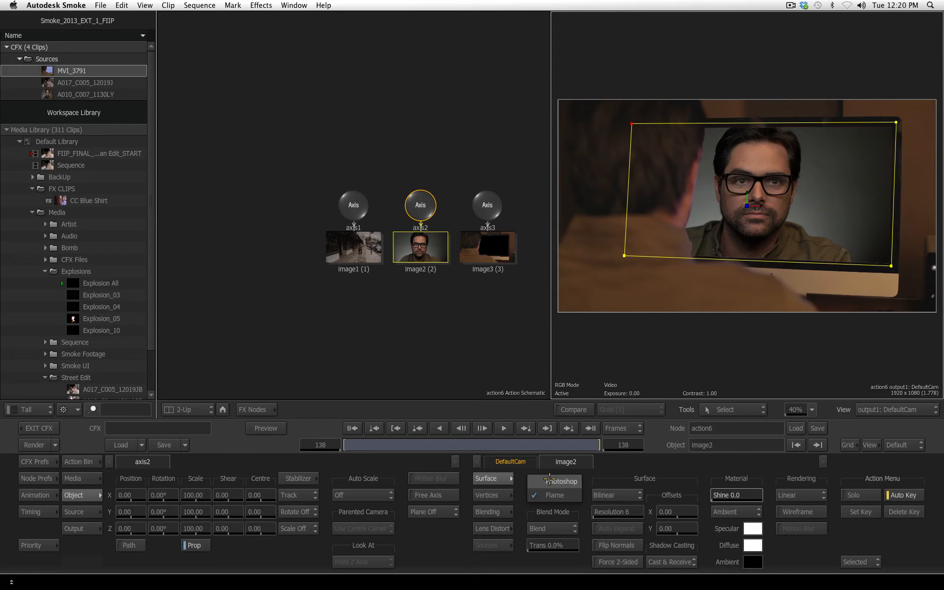
left_click(569, 482)
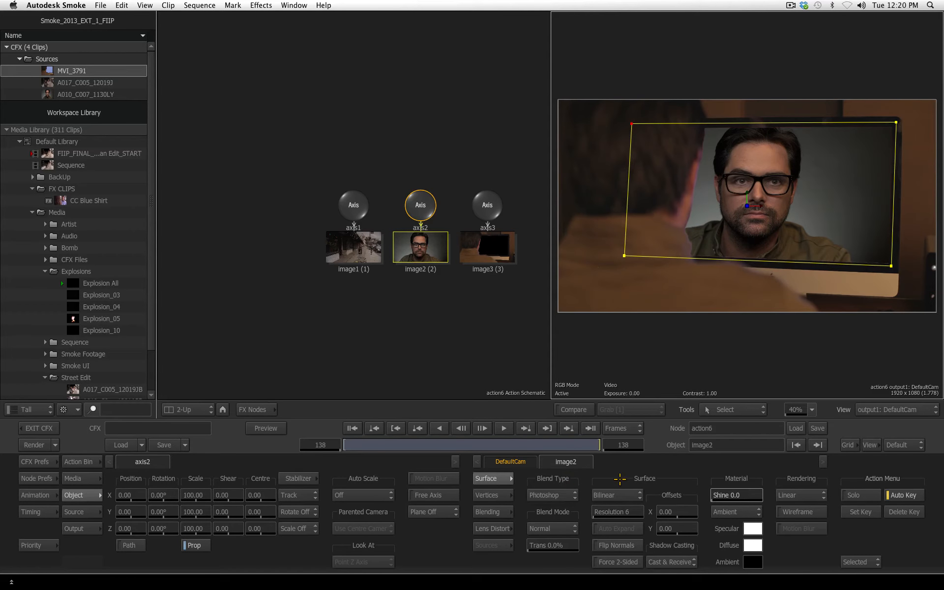
left_click(560, 527)
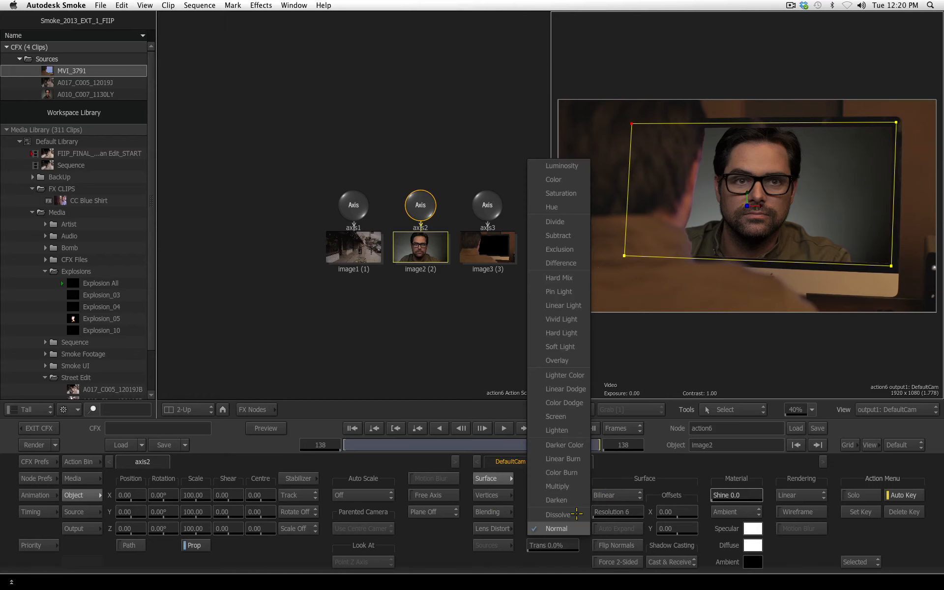
left_click(582, 418)
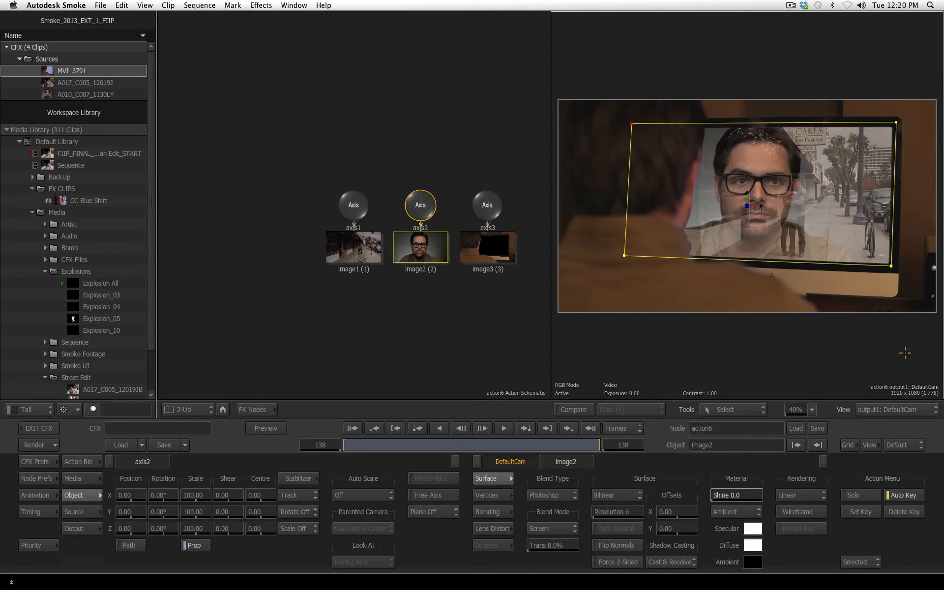
left_click_drag(541, 546, 586, 547)
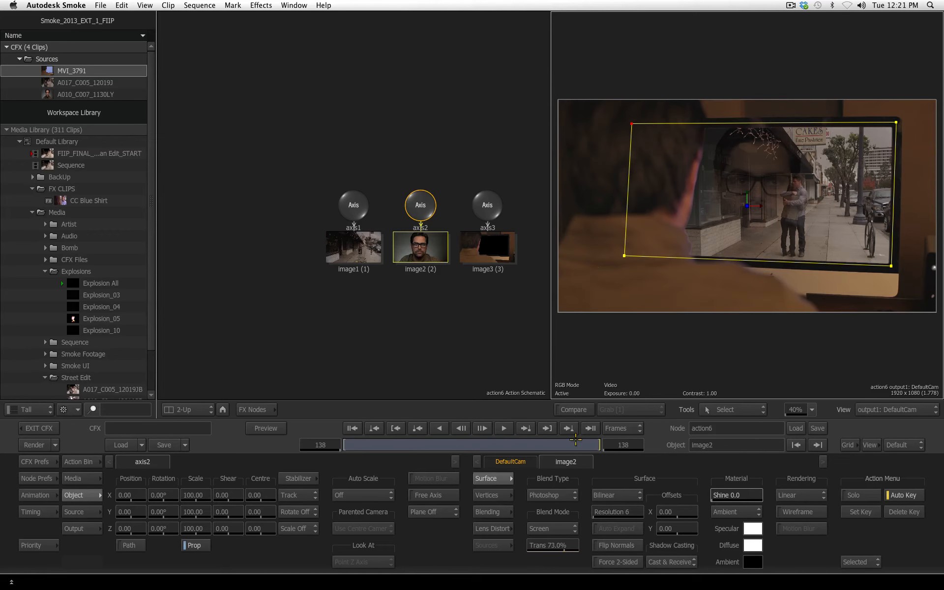
Step: Keyframe image2's transparency at 73% on frame 107 and 100% on frame 91, and scrub to check the fade
left_click(541, 445)
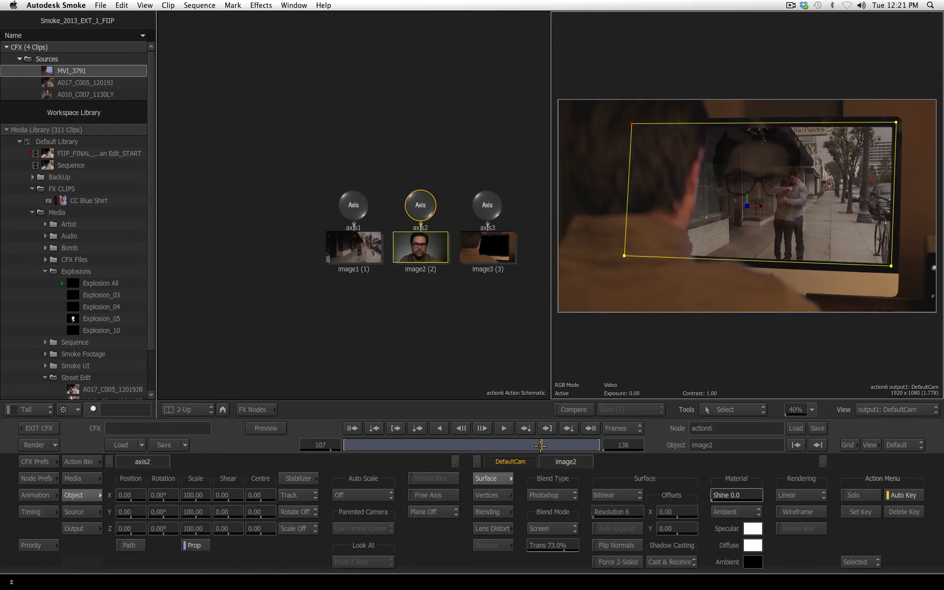
right_click(550, 544)
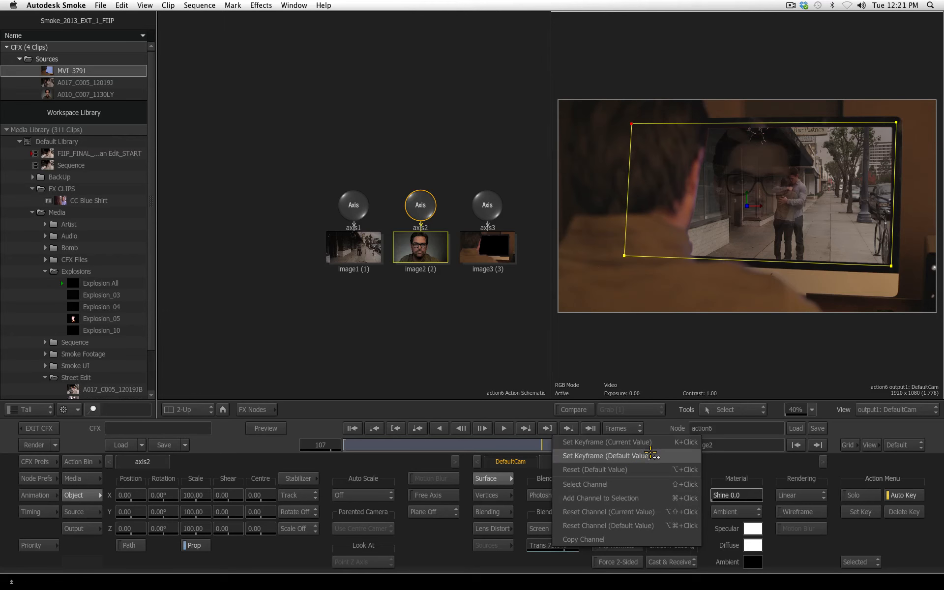
left_click(653, 439)
left_click_drag(534, 439, 511, 445)
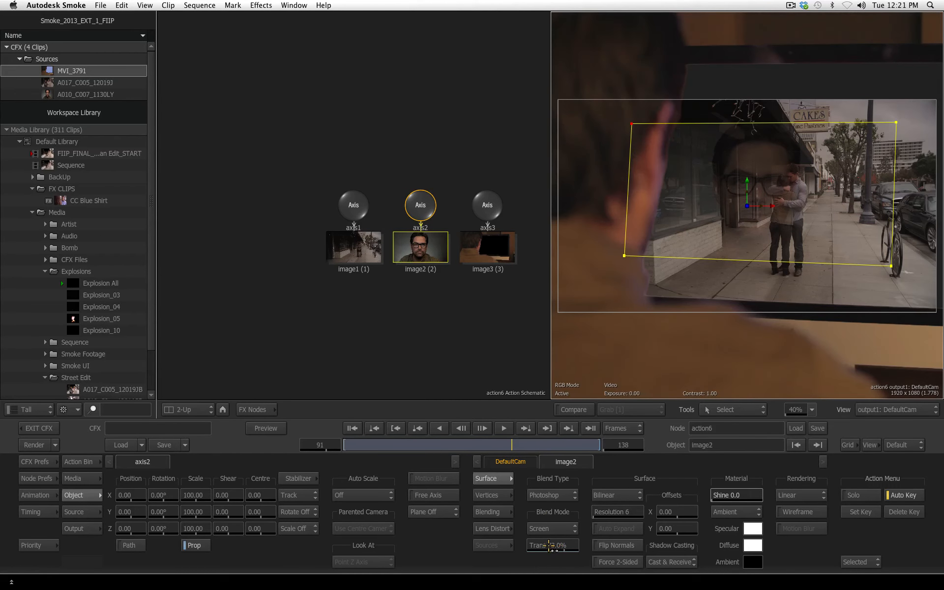
left_click_drag(553, 546, 675, 541)
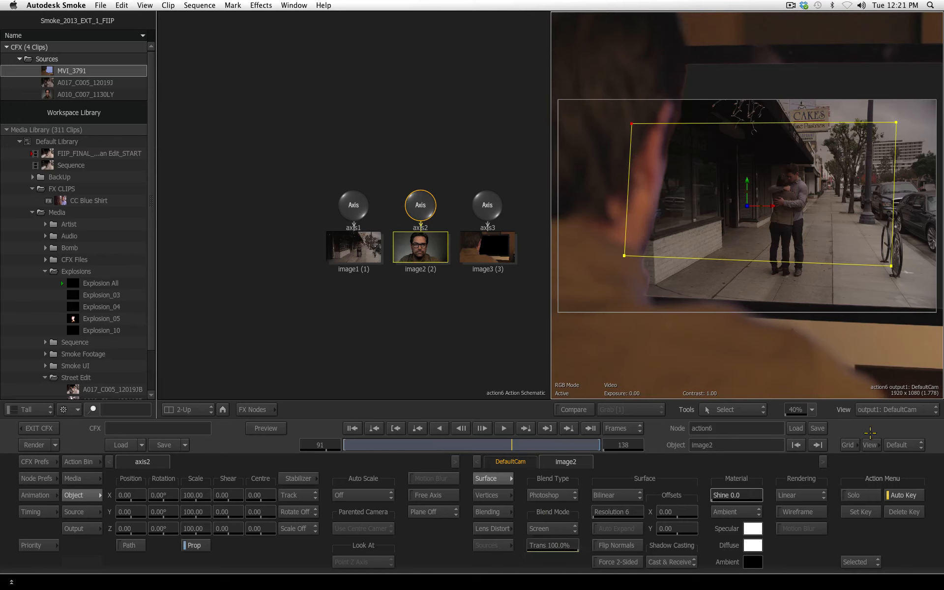
left_click_drag(528, 444, 746, 418)
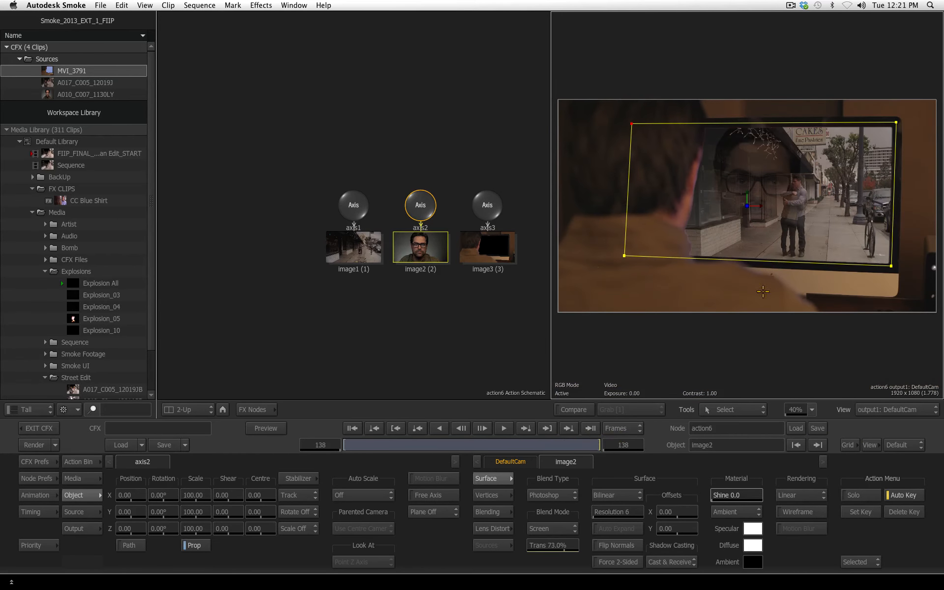
left_click_drag(595, 445, 722, 456)
Step: Parent axis2 to axis3 in the Action schematic and scrub back to frame 1 to check the linked movement
left_click_drag(488, 201, 489, 86)
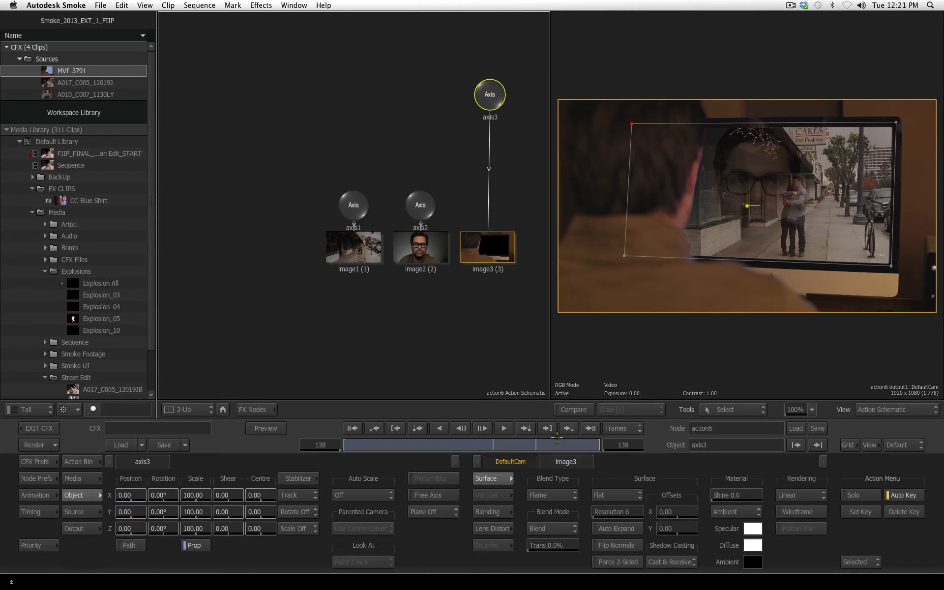
left_click_drag(490, 98, 420, 204)
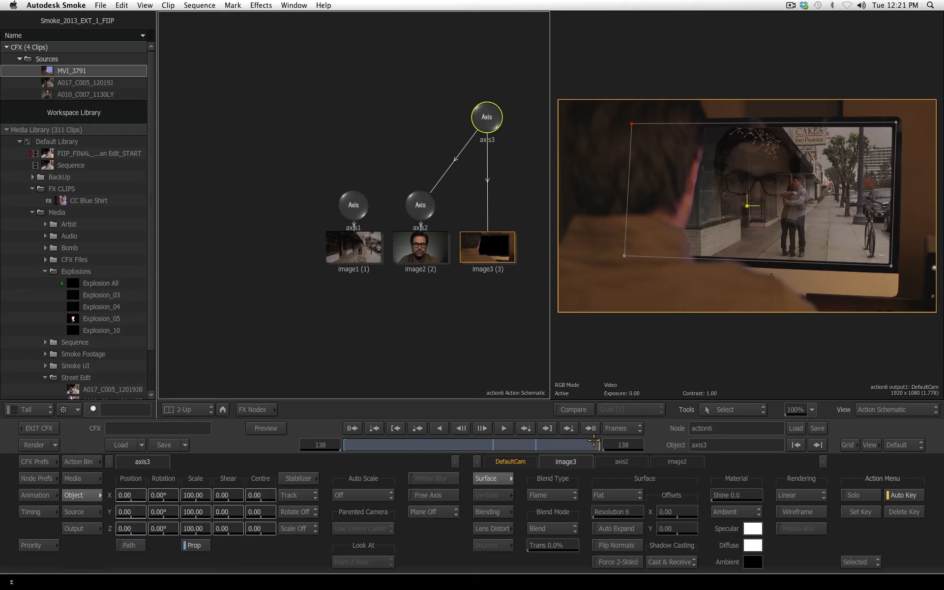
left_click_drag(594, 440, 246, 453)
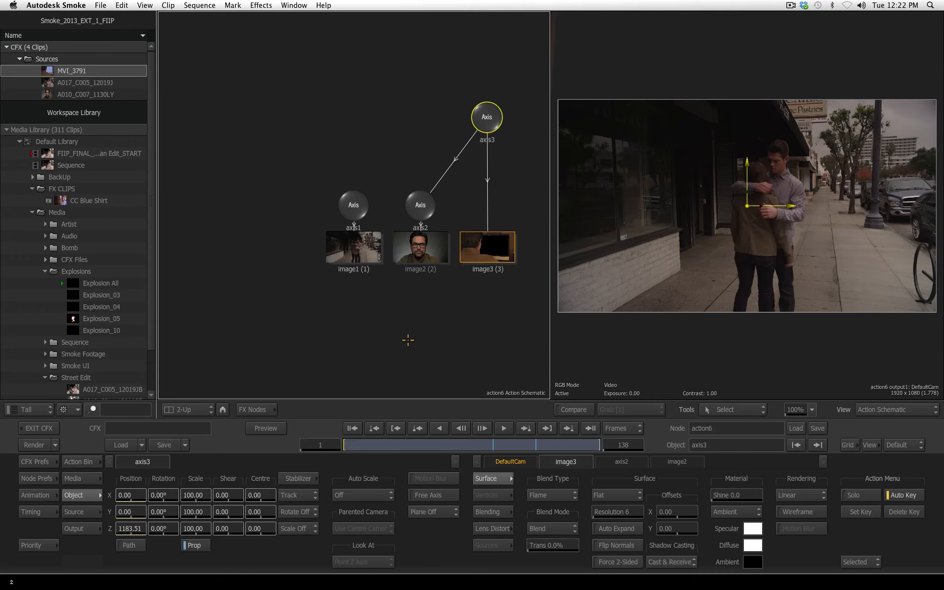
Step: Return to the timeline and reopen the ConnectFX editor for the MVI_3791 segment
key("Escape")
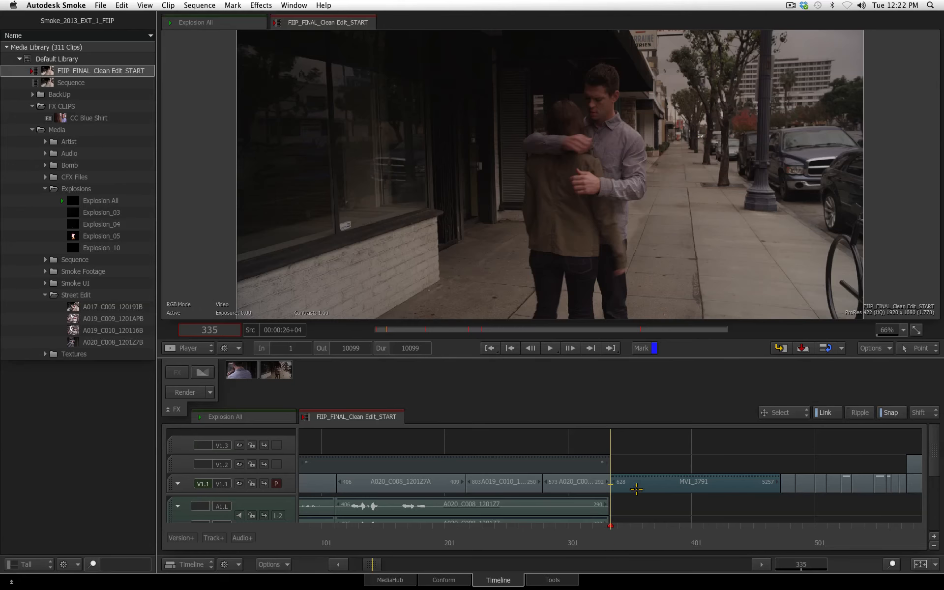
left_click(637, 484)
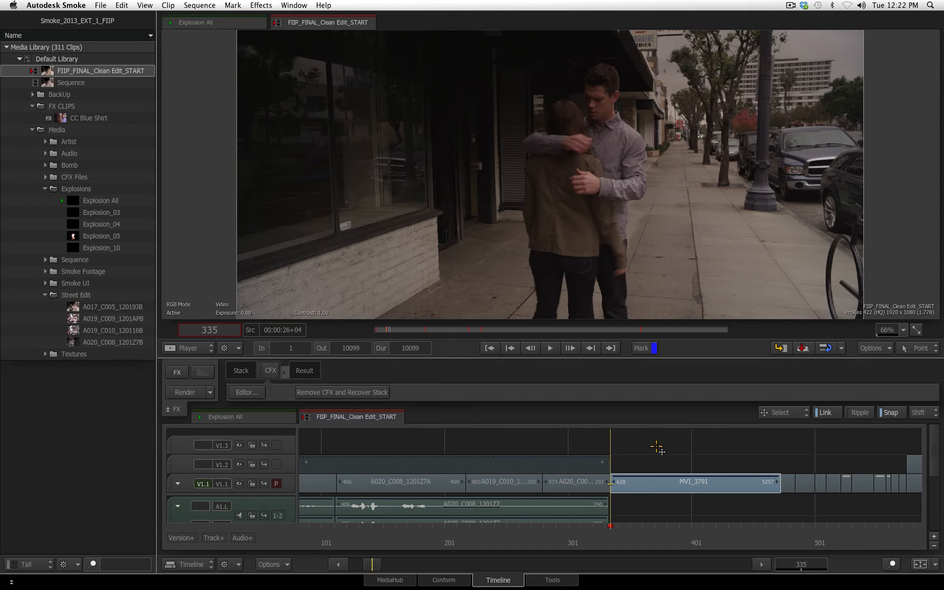
mouse_move(611, 539)
left_mouse_down()
mouse_move(381, 555)
mouse_move(569, 566)
mouse_move(388, 565)
mouse_move(534, 569)
mouse_move(752, 548)
mouse_move(703, 549)
mouse_move(780, 558)
mouse_move(610, 559)
left_mouse_up()
left_click(246, 392)
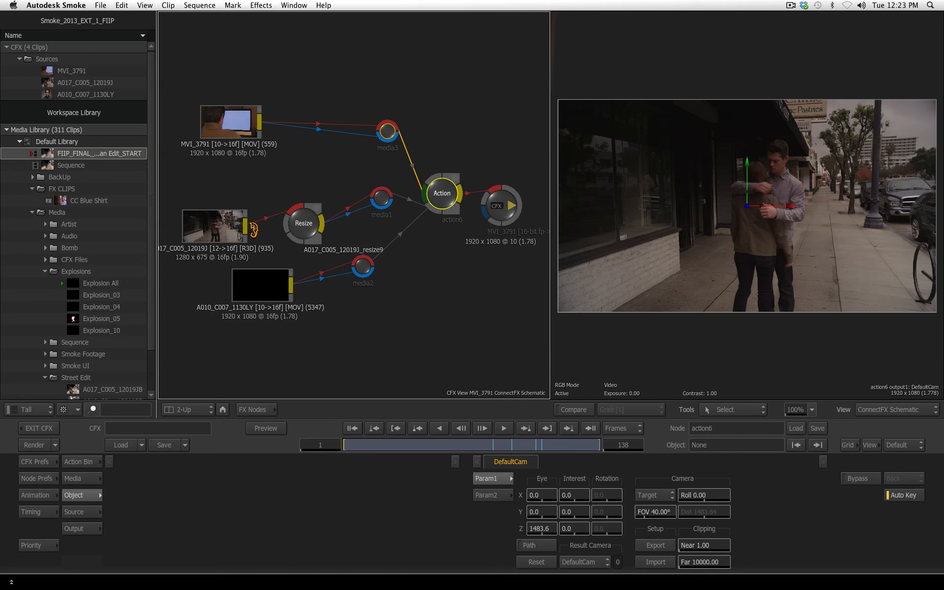
Step: Set the debayer mode of the A017_C005_12019J clip to Half Good
left_click_drag(211, 221, 210, 202)
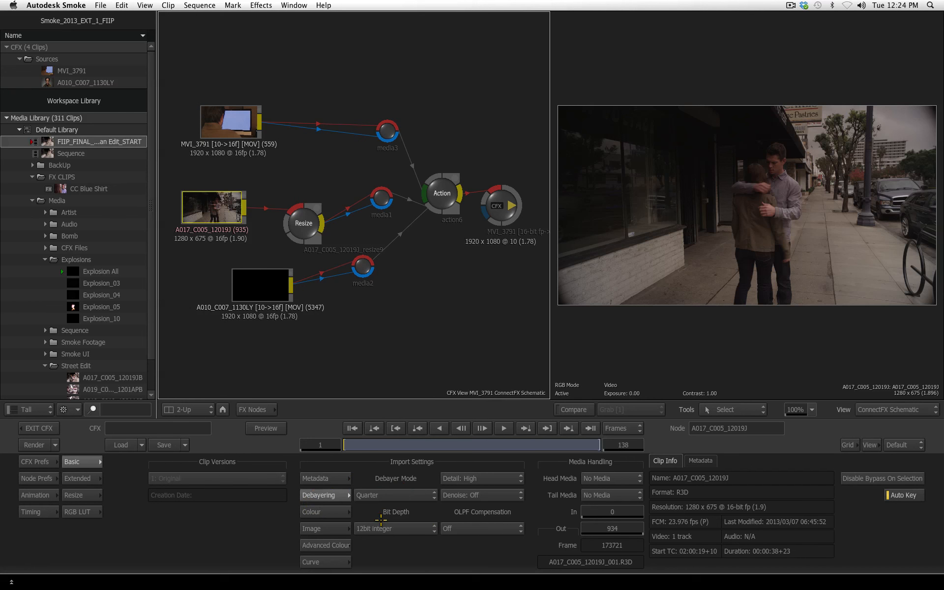
left_click(403, 494)
left_click(406, 495)
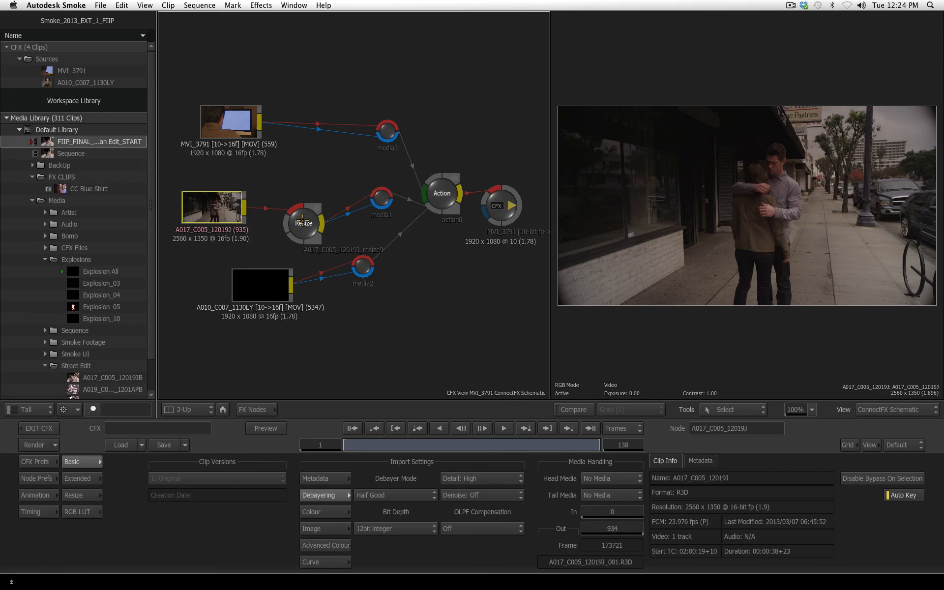
Step: Remove the Resize node after the A017_C005_12019J clip and open the Action node's schematic
left_click_drag(304, 221, 258, 587)
left_click_drag(447, 188, 446, 176)
double_click(447, 176)
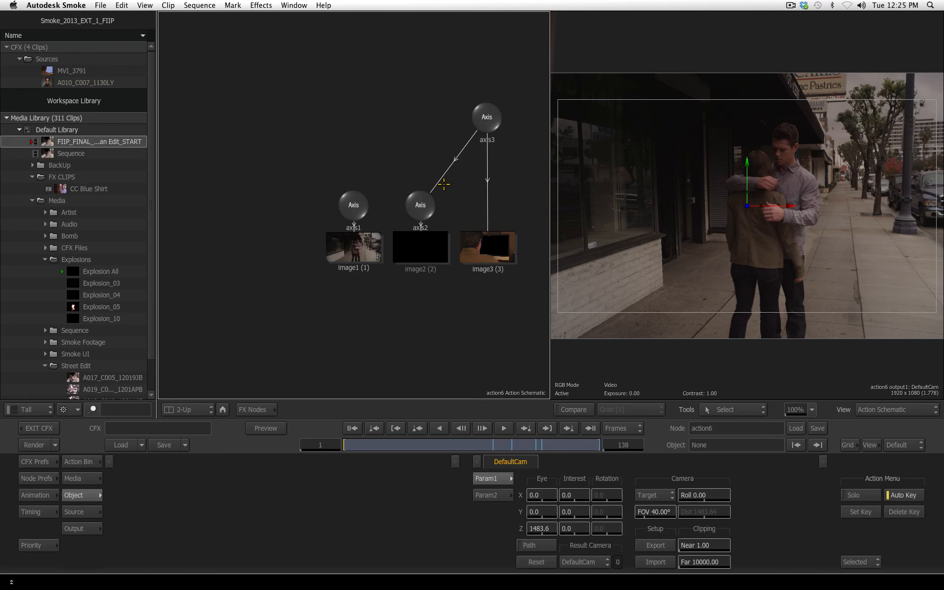
Step: Try reframing the street clip by scaling axis1 to 200 and setting its position to X -191, Y -396
left_click(354, 205)
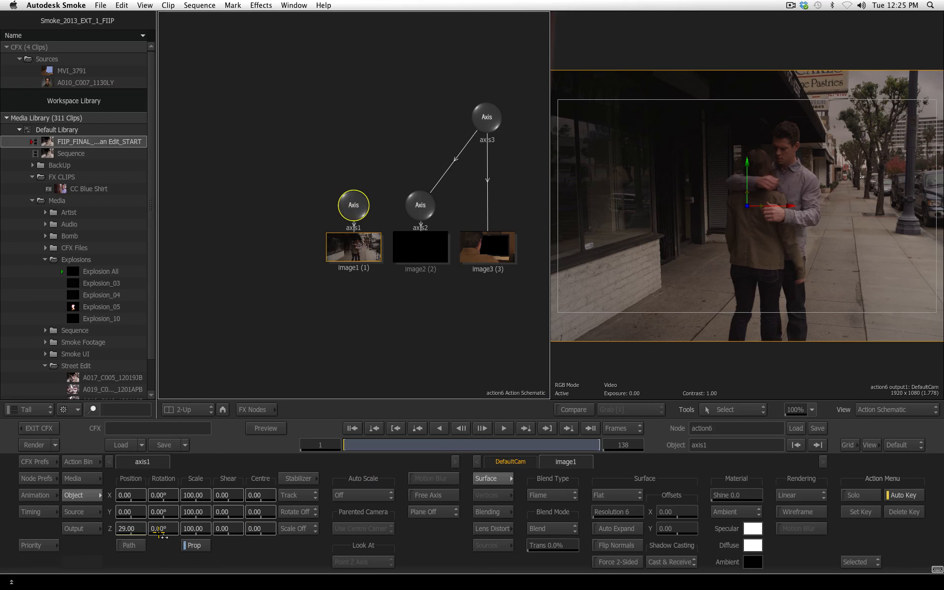
left_click_drag(200, 525, 251, 528)
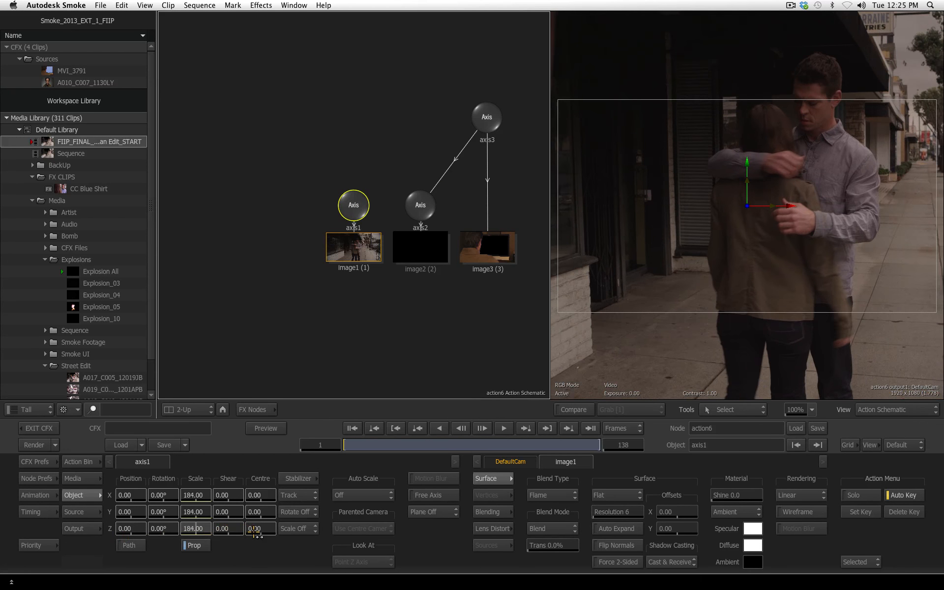
left_click_drag(129, 511, 1, 513)
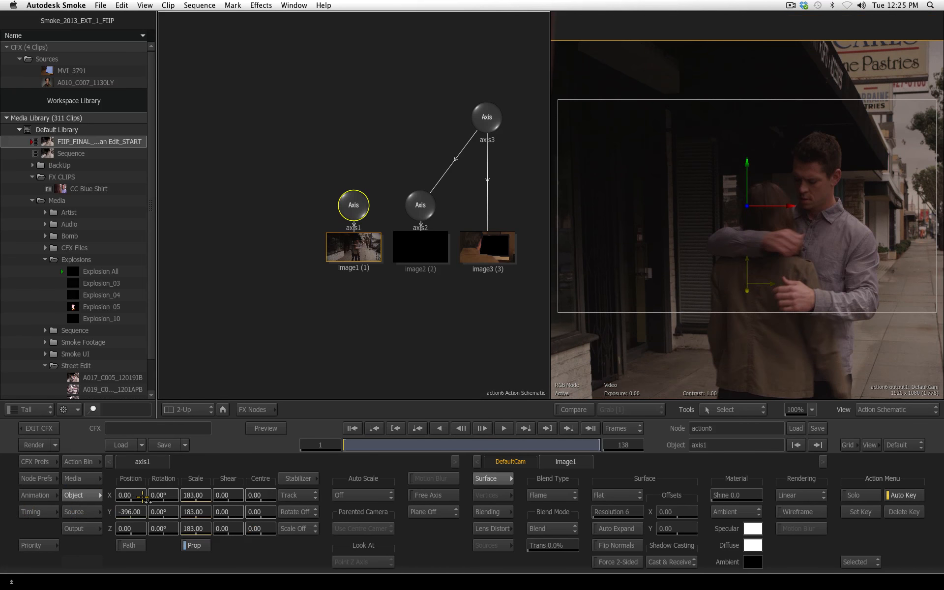
left_click_drag(140, 497, 79, 500)
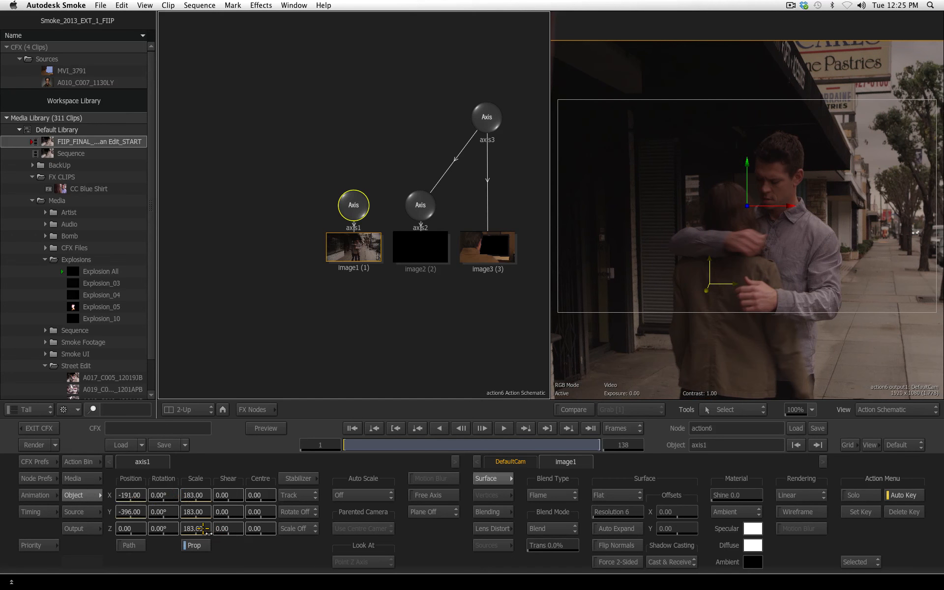
left_click_drag(202, 529, 218, 530)
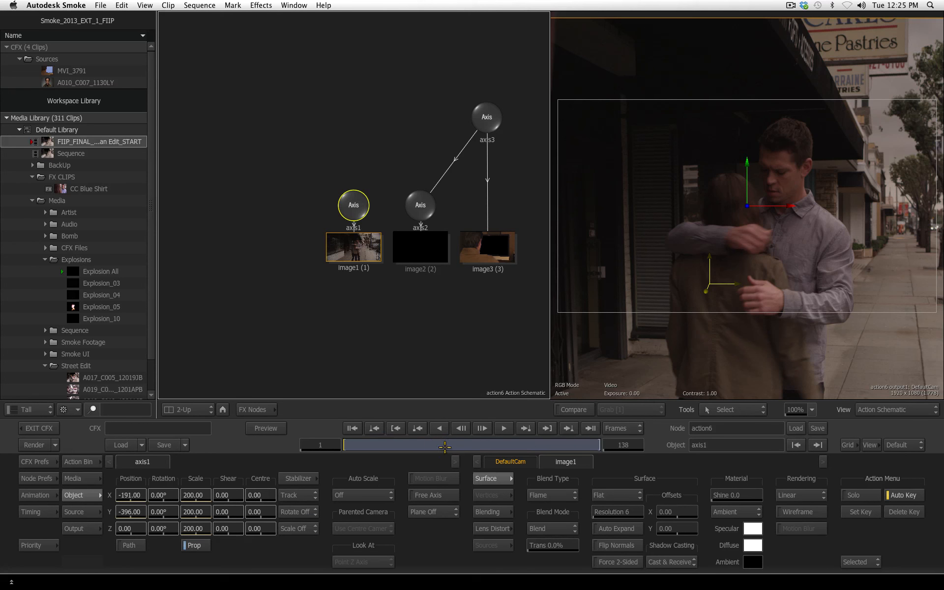
Step: Go to frame 54 and reset axis1's scale and its X and Y positions to their defaults
left_click(444, 447)
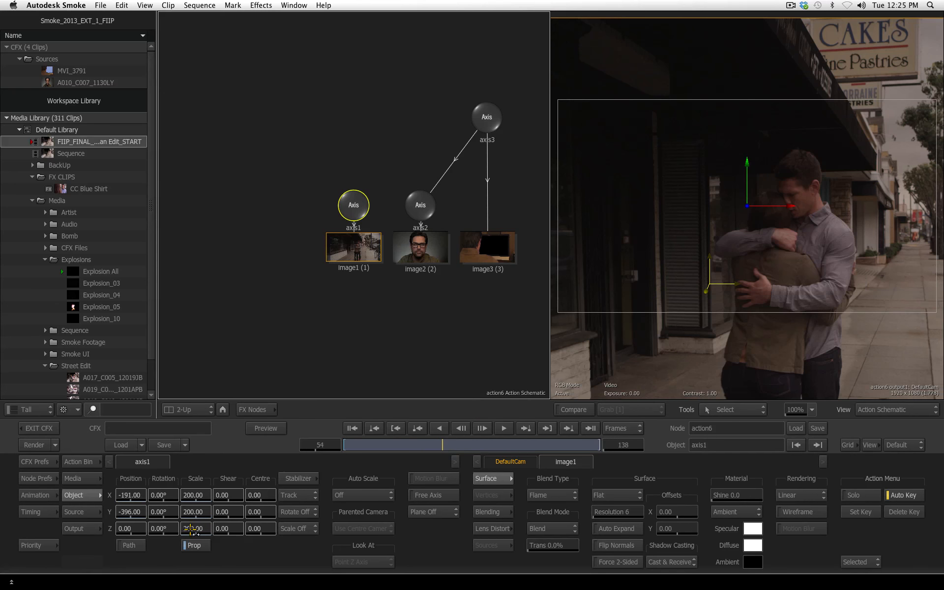
right_click(197, 529)
left_click(247, 427)
right_click(130, 512)
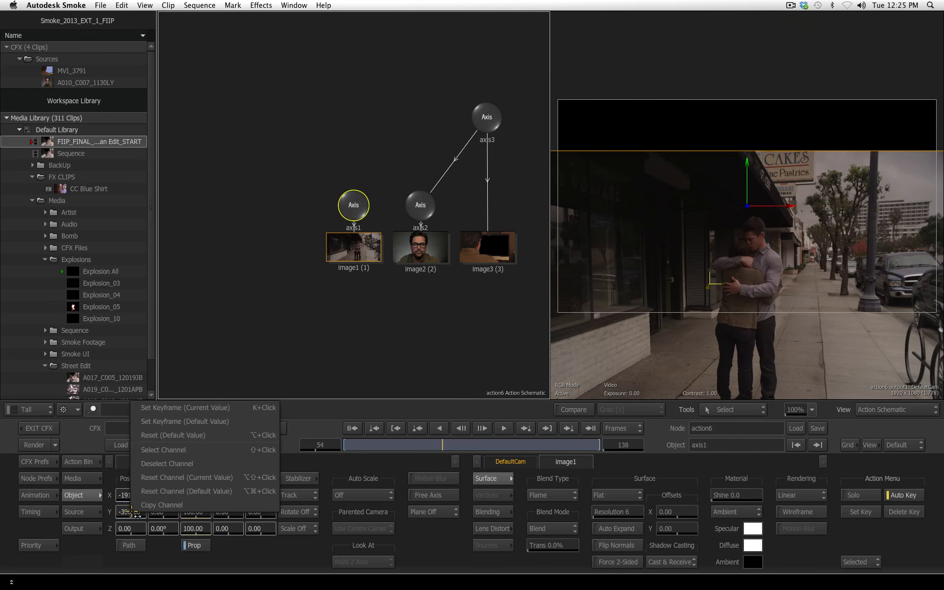
left_click(197, 435)
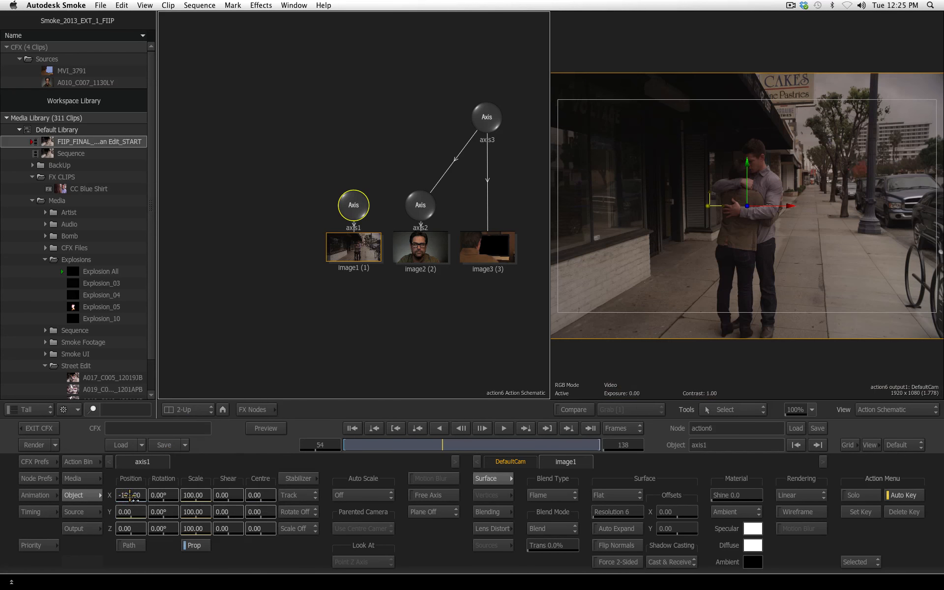
right_click(130, 495)
left_click(197, 417)
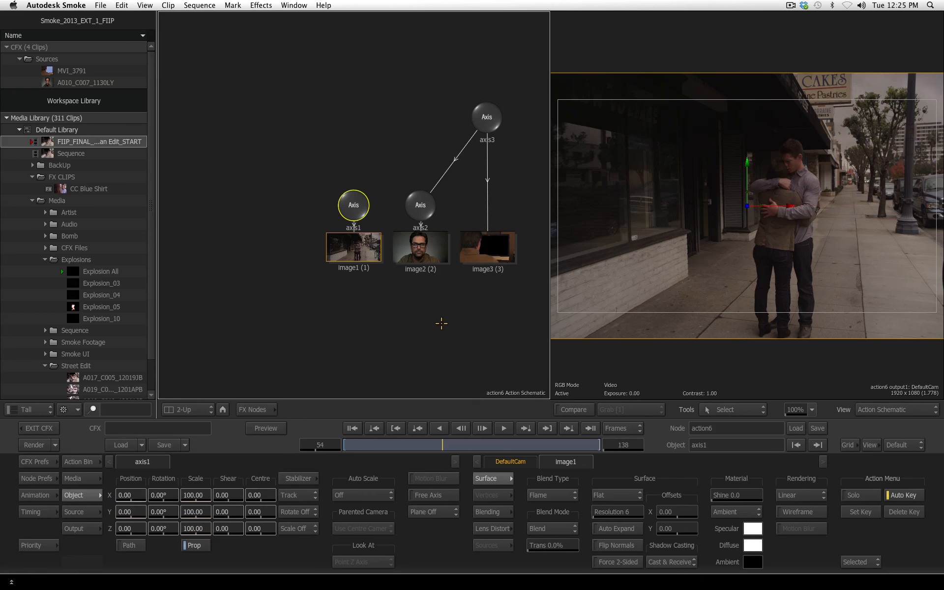
Step: Exit the ConnectFX editor
left_click(35, 428)
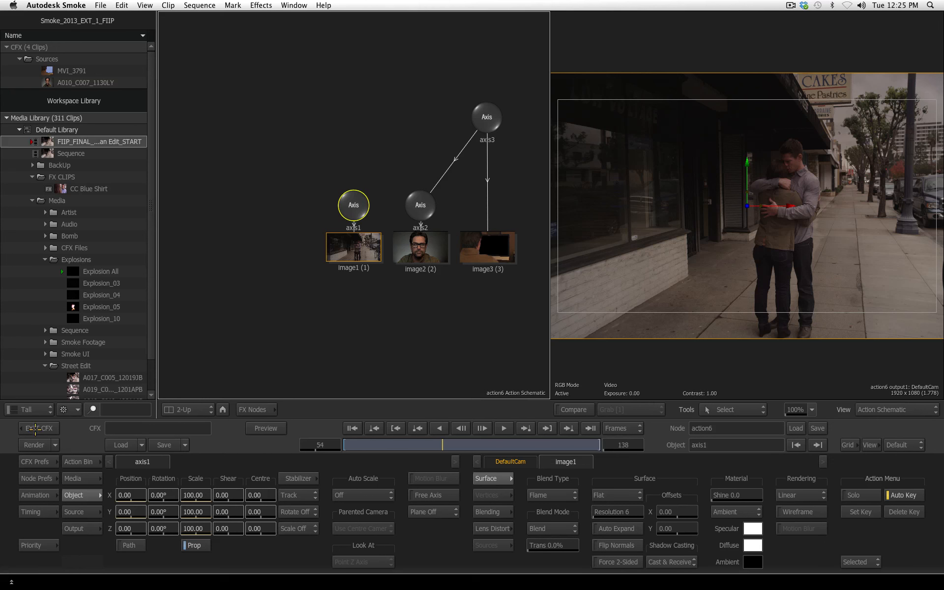